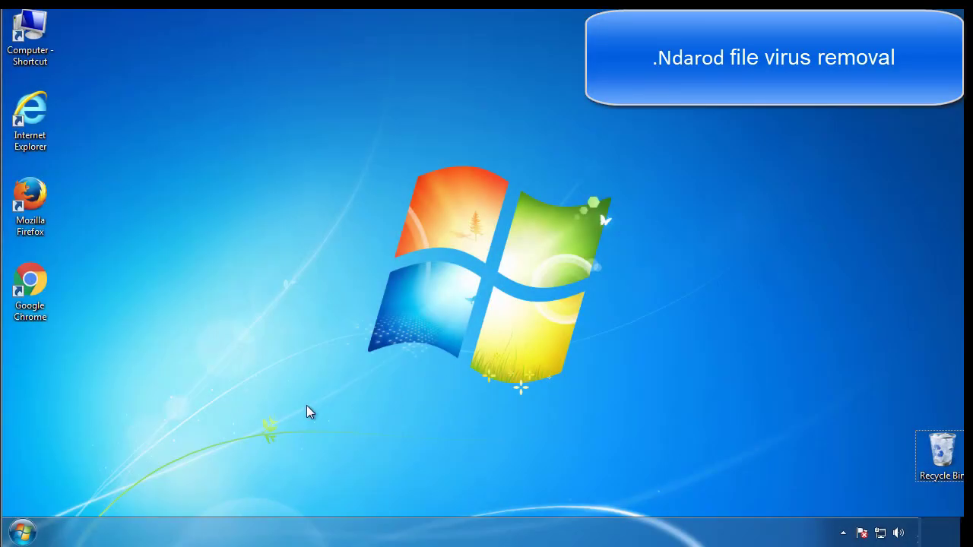
Enable Safe boot (Minimal) in msconfig's Boot settings and restart the computer.
{"action": "left_click", "coordinate": [23, 532]}
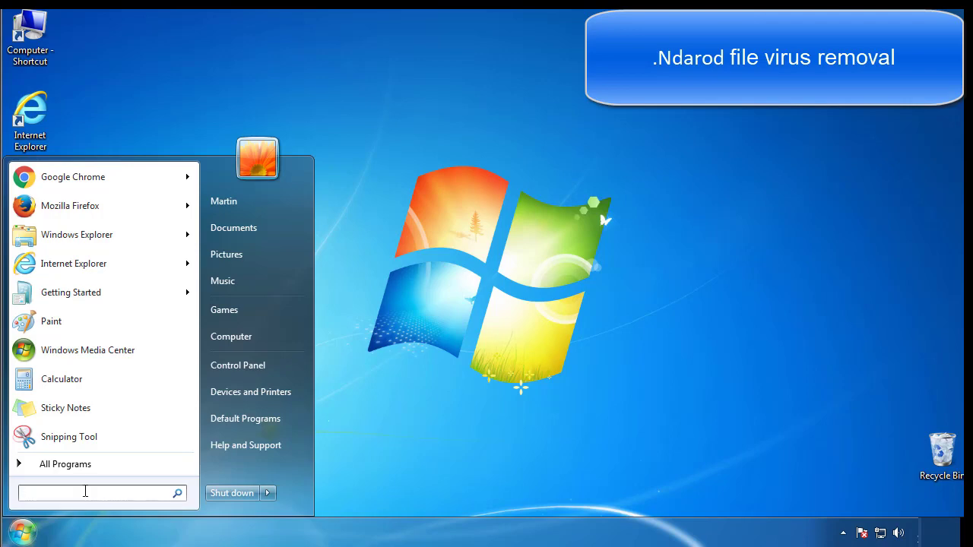
{"action": "type", "text": "msconfig"}
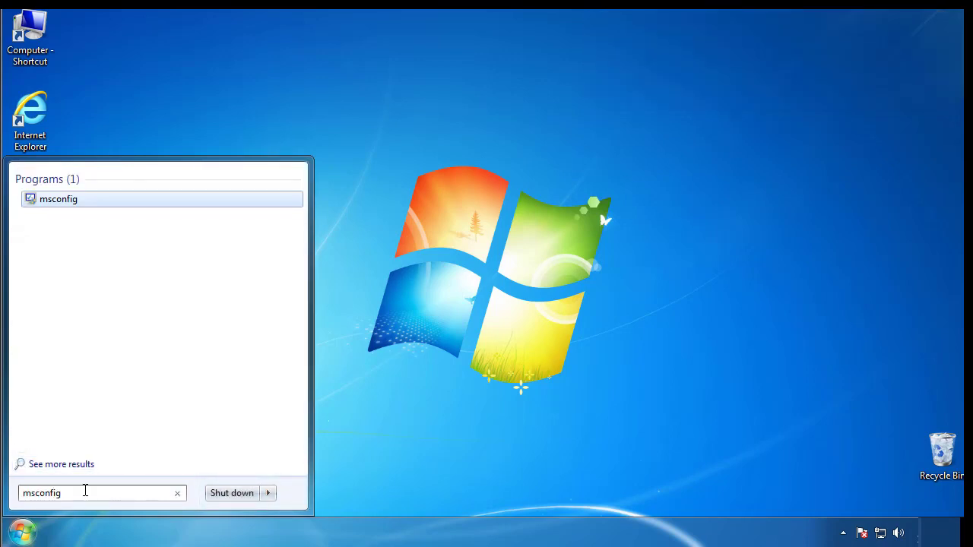
{"action": "key", "text": "Return"}
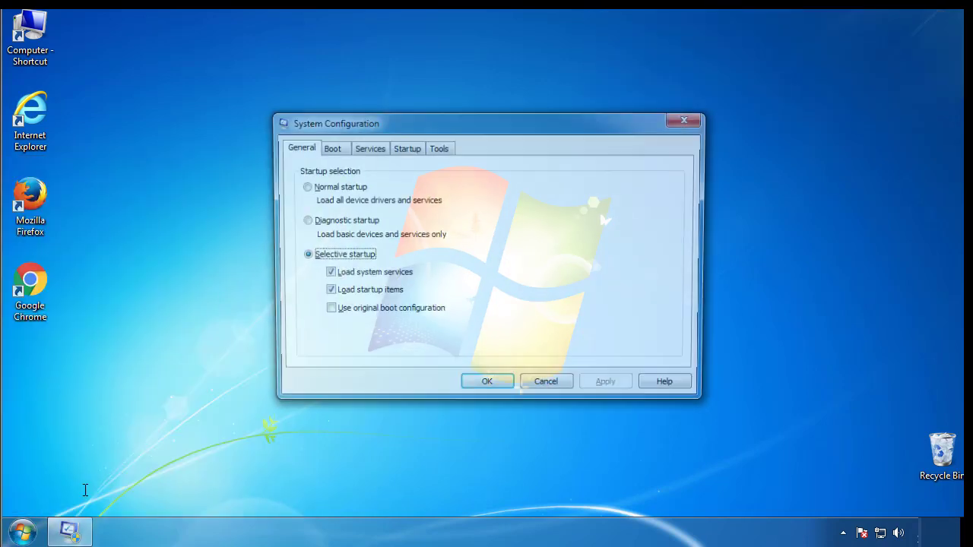
{"action": "left_click", "coordinate": [329, 147]}
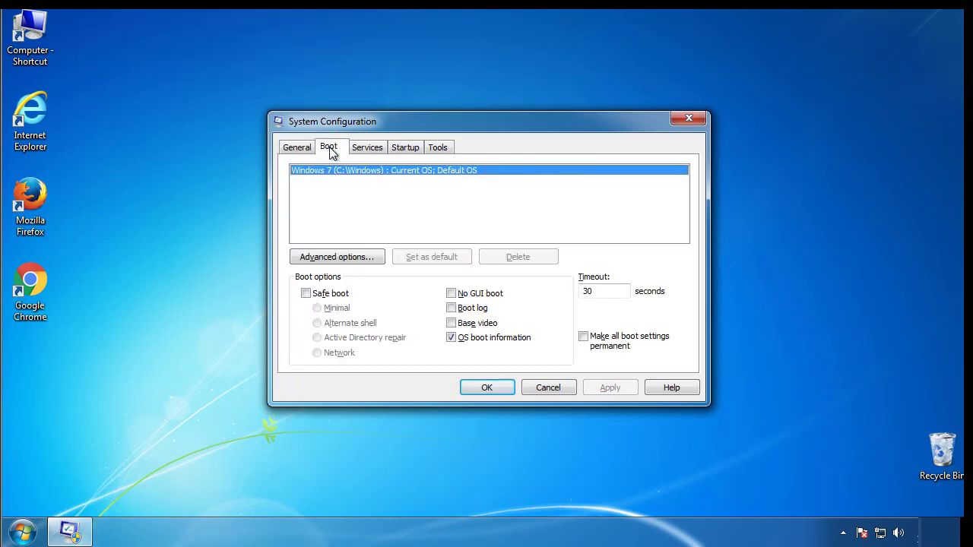
{"action": "left_click", "coordinate": [305, 293]}
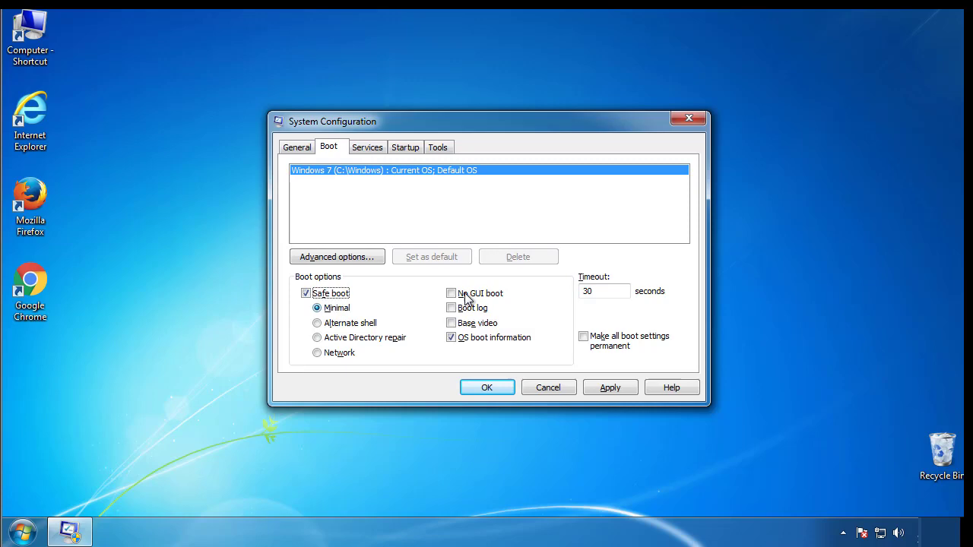
{"action": "left_click", "coordinate": [493, 387]}
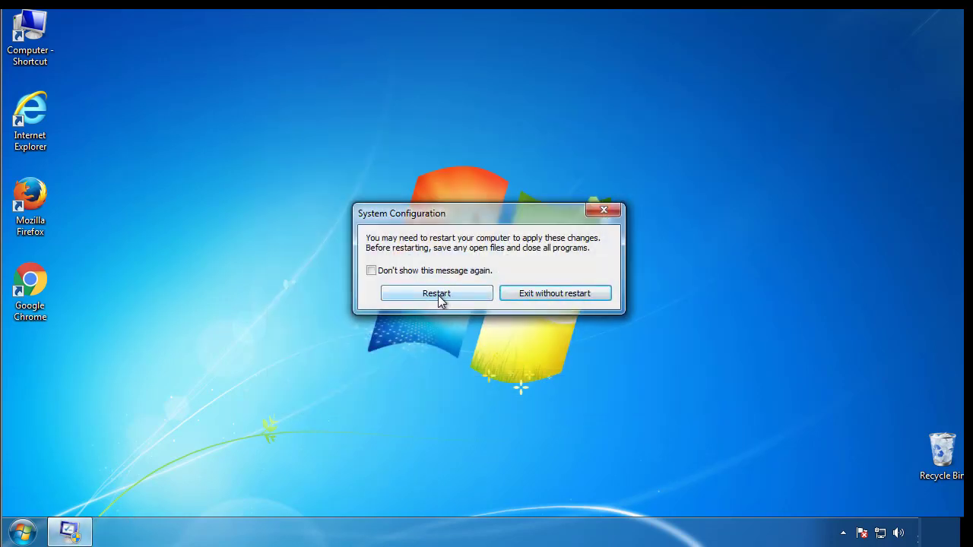
{"action": "left_click", "coordinate": [440, 297]}
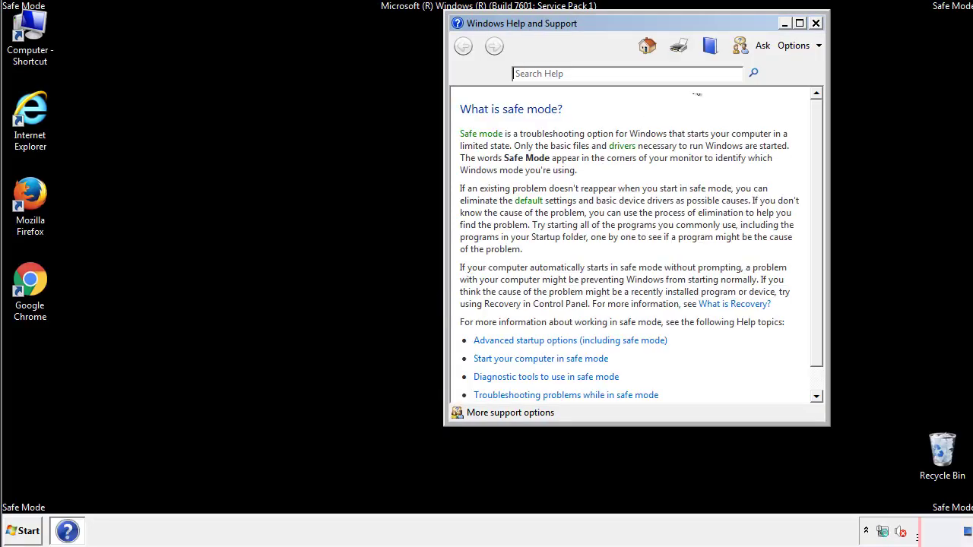
Close Safe Mode Help, set Folder Options to show hidden files, folders and drives, close Control Panel.
{"action": "left_click", "coordinate": [815, 23]}
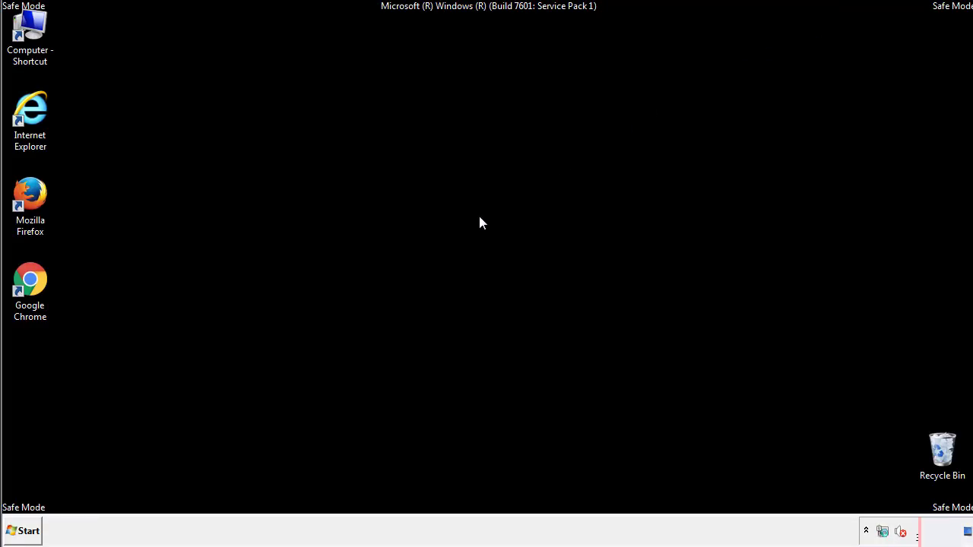
{"action": "left_click", "coordinate": [28, 530]}
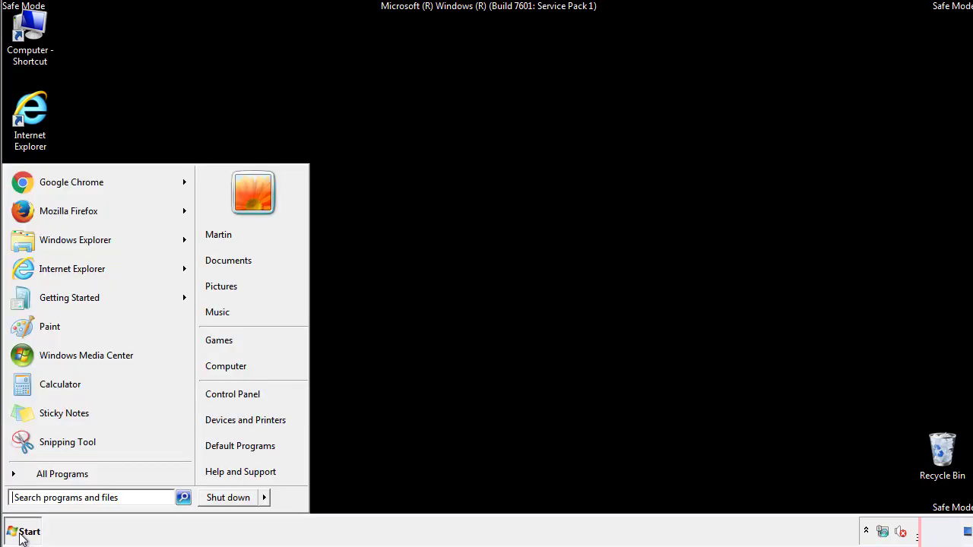
{"action": "left_click", "coordinate": [242, 391]}
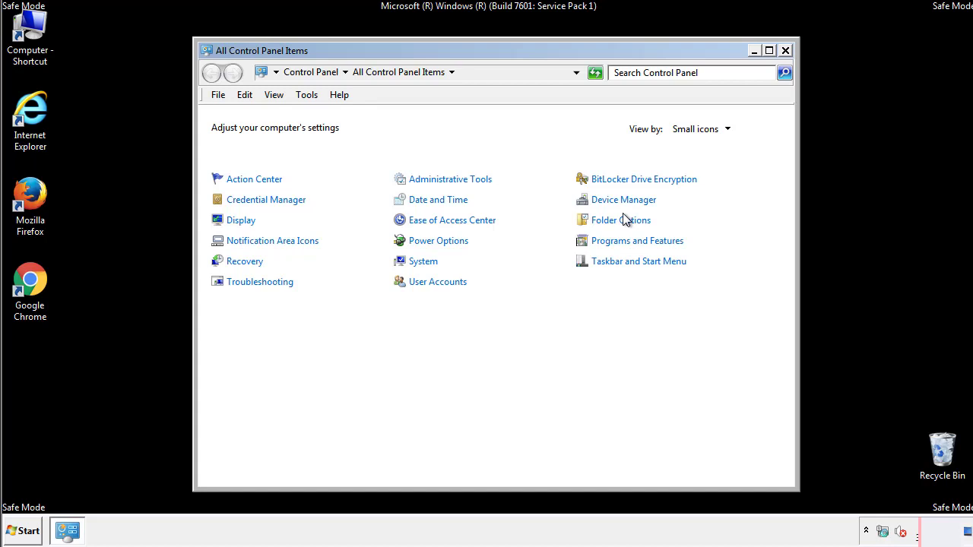
{"action": "left_click", "coordinate": [621, 220]}
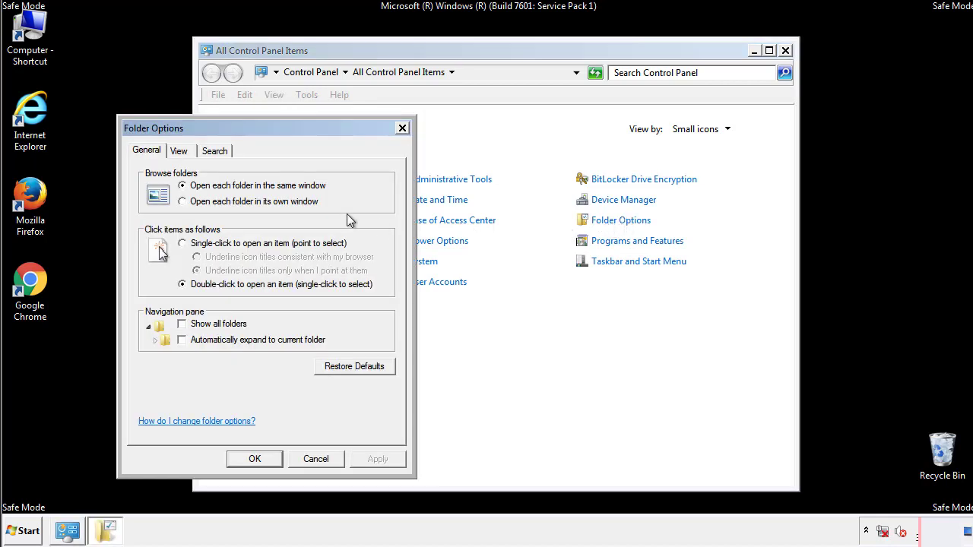
{"action": "left_click", "coordinate": [181, 154]}
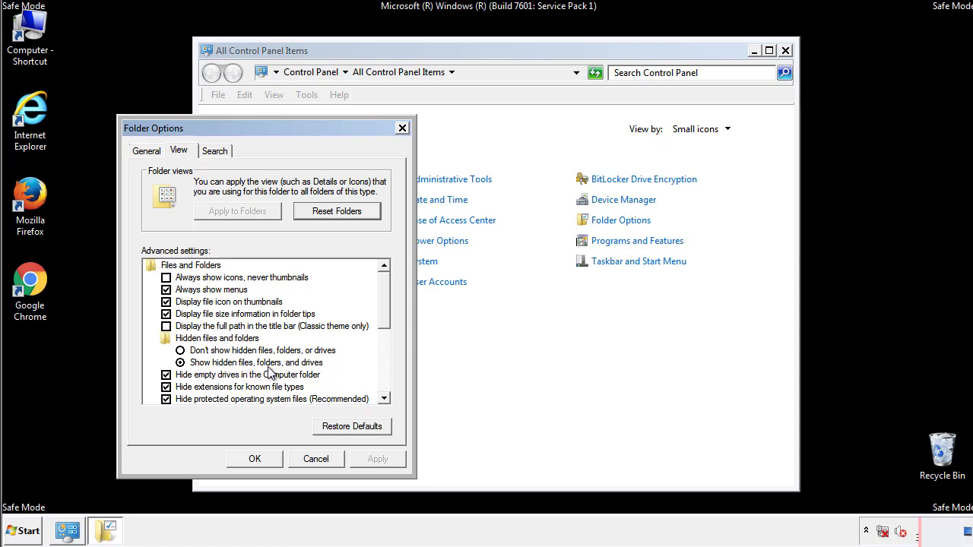
{"action": "left_click", "coordinate": [262, 457]}
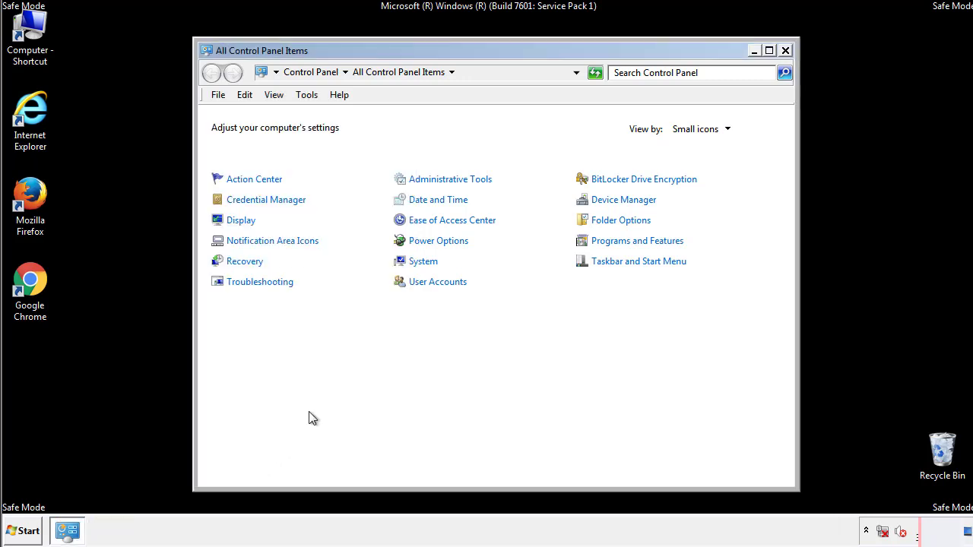
{"action": "left_click", "coordinate": [785, 50]}
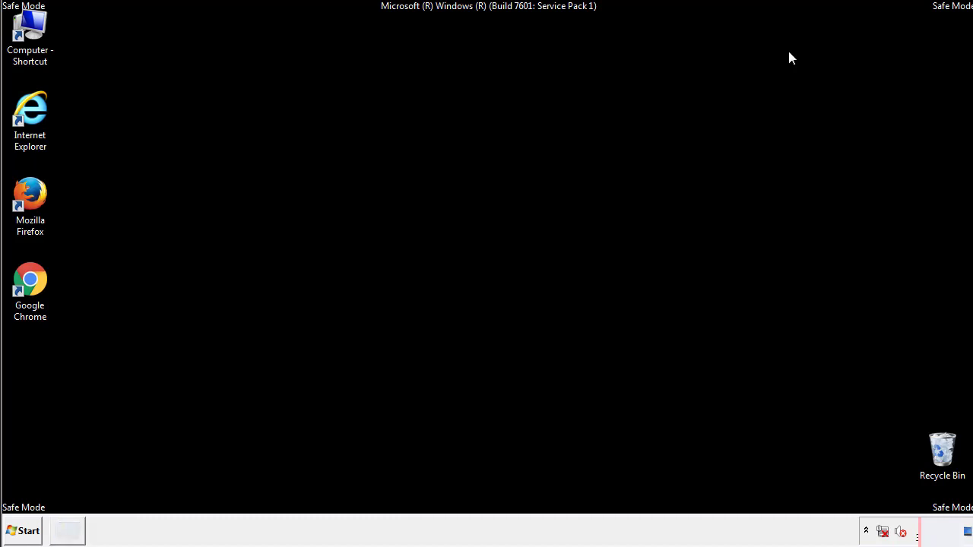
Browse from Computer to C:\Windows\System32\drivers\etc and open the hosts file.
{"action": "double_click", "coordinate": [40, 27]}
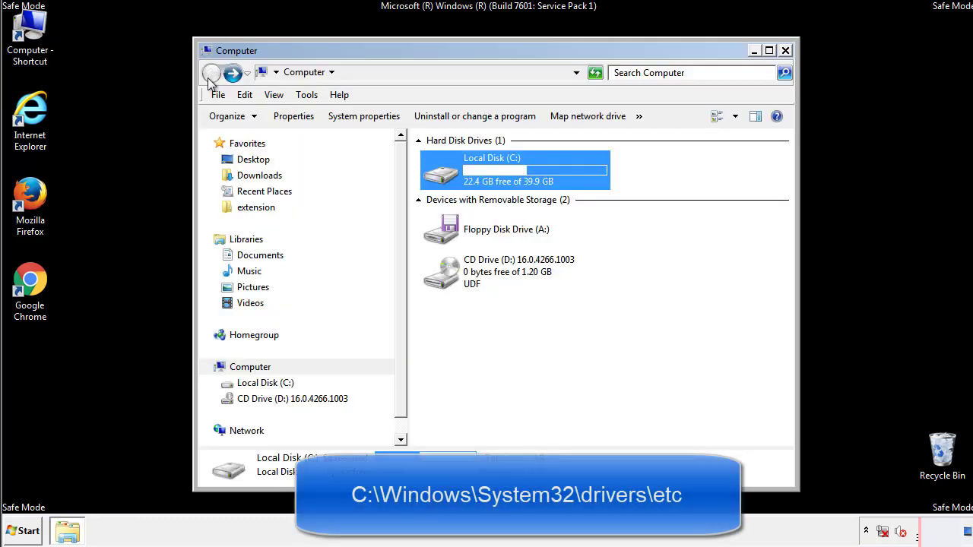
{"action": "double_click", "coordinate": [445, 174]}
{"action": "left_click", "coordinate": [443, 279]}
{"action": "double_click", "coordinate": [445, 281]}
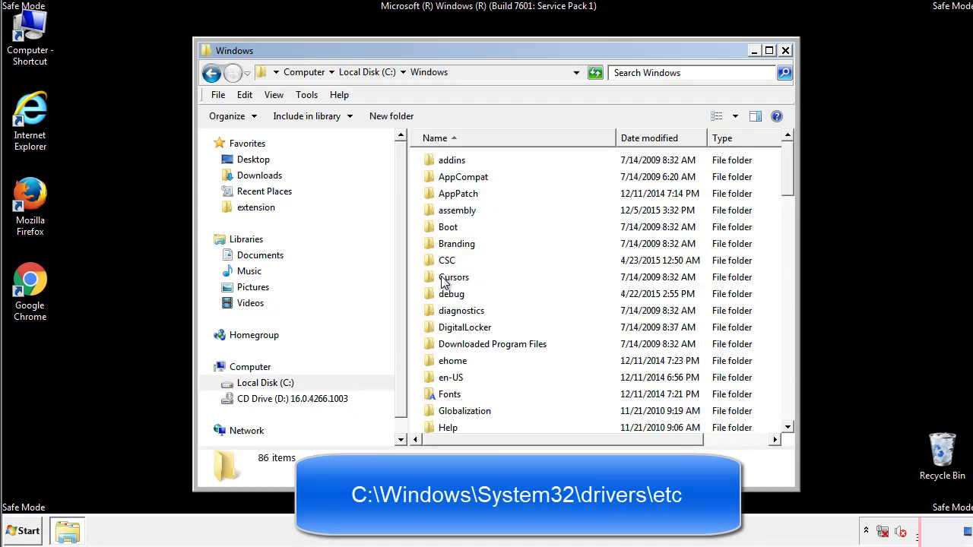
{"action": "scroll", "coordinate": [447, 343], "scroll_direction": "down", "scroll_amount": 2}
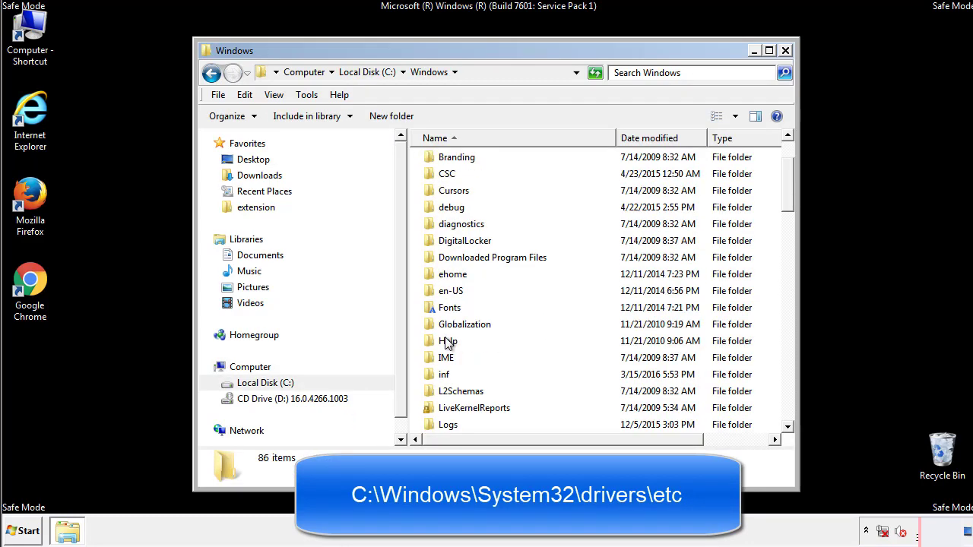
{"action": "scroll", "coordinate": [447, 344], "scroll_direction": "down", "scroll_amount": 7}
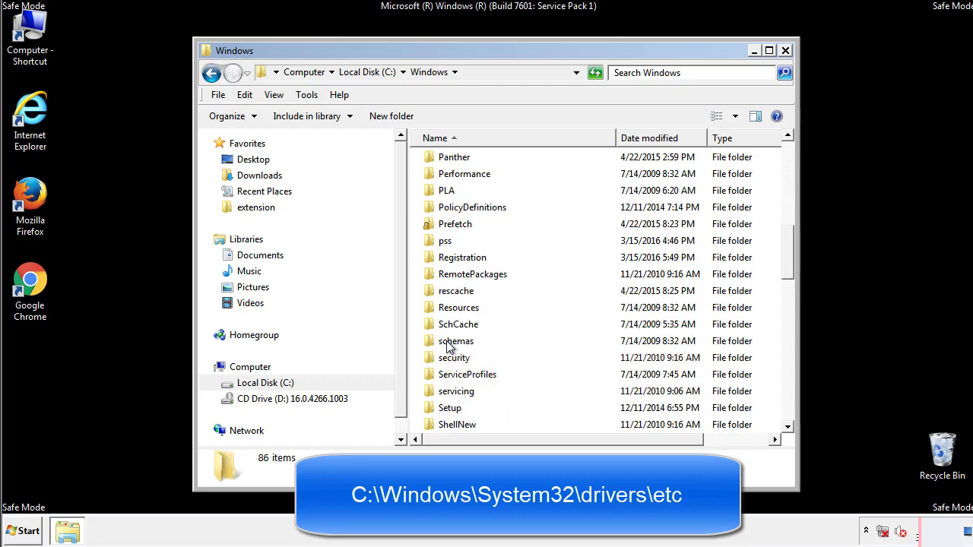
{"action": "scroll", "coordinate": [448, 345], "scroll_direction": "down", "scroll_amount": 2}
{"action": "double_click", "coordinate": [462, 392]}
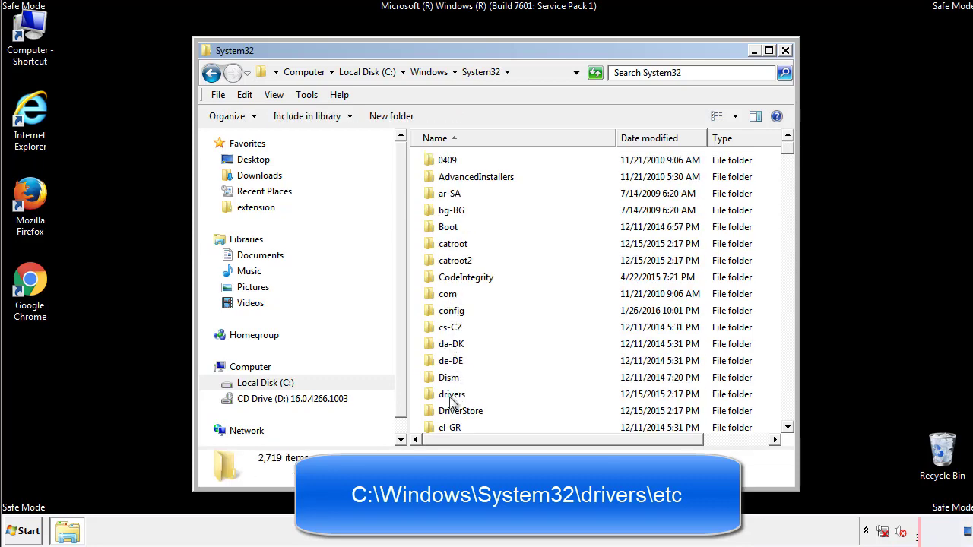
{"action": "double_click", "coordinate": [451, 395]}
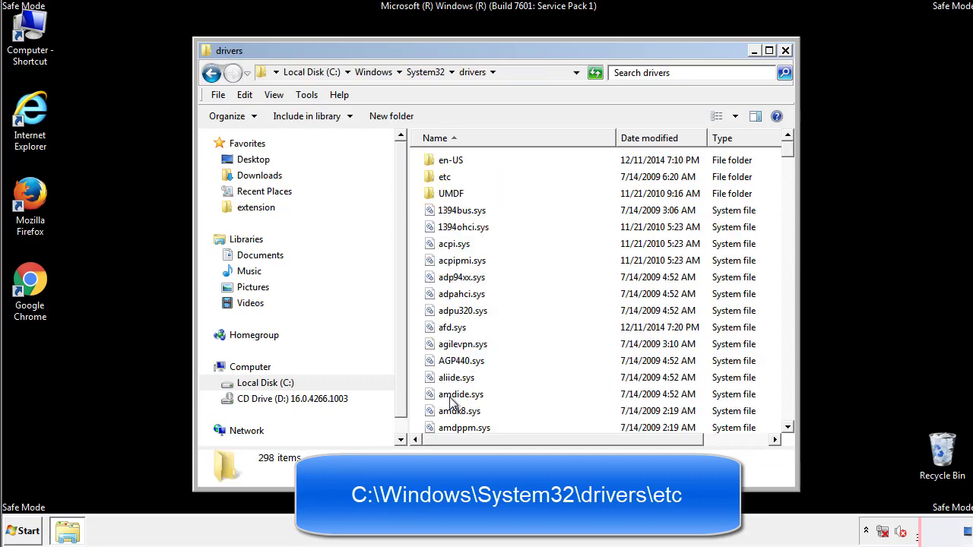
{"action": "double_click", "coordinate": [437, 180]}
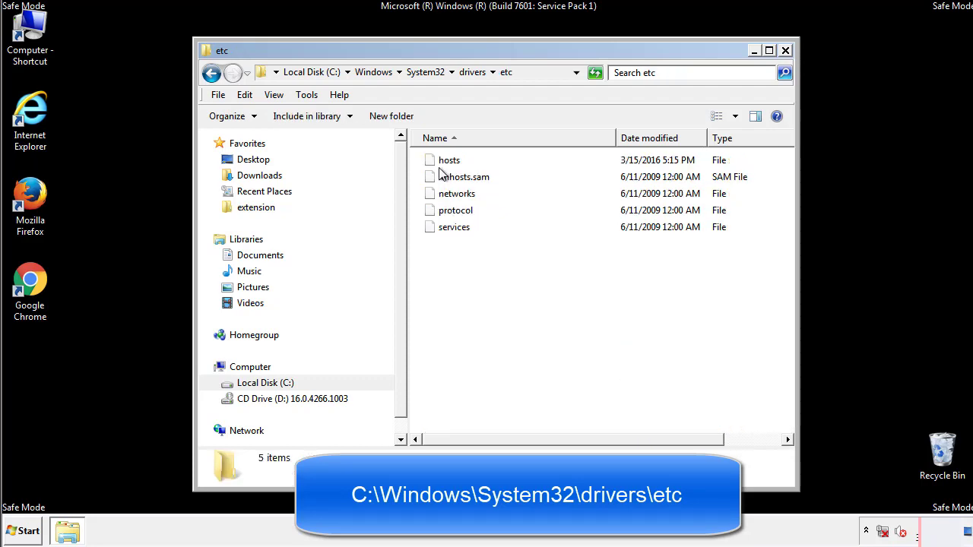
{"action": "double_click", "coordinate": [442, 162]}
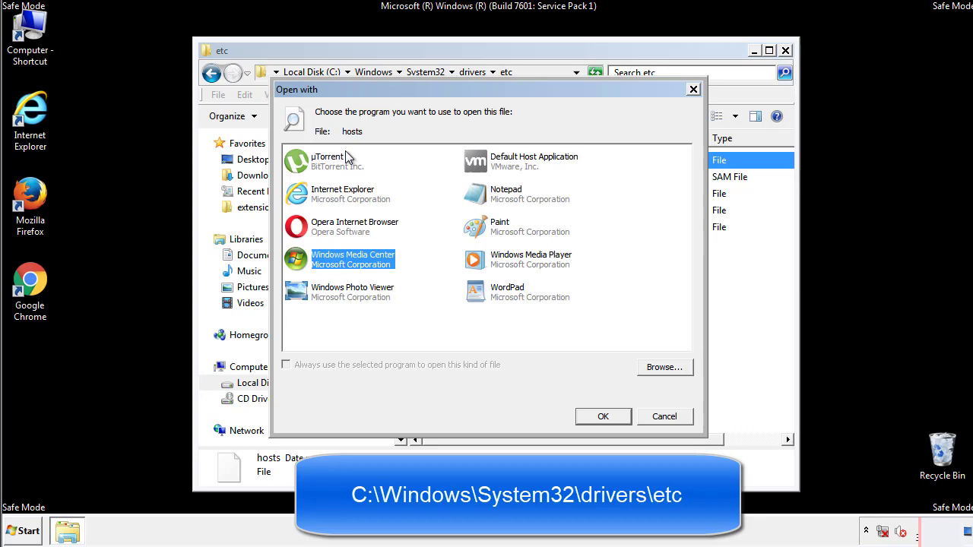
Open the hosts file in Notepad and bring its window fully into view.
{"action": "left_click", "coordinate": [492, 199]}
{"action": "left_click", "coordinate": [602, 416]}
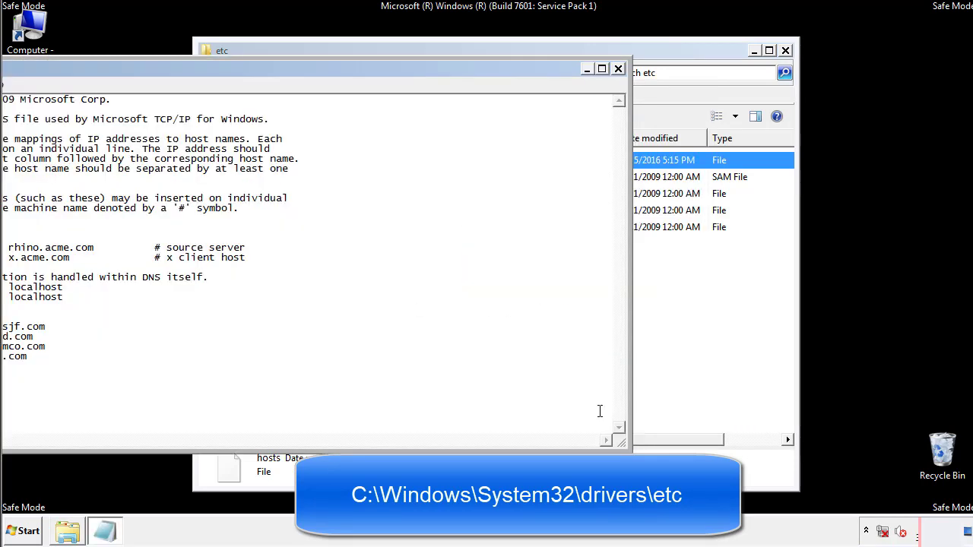
{"action": "left_click_drag", "start_coordinate": [398, 70], "coordinate": [619, 84]}
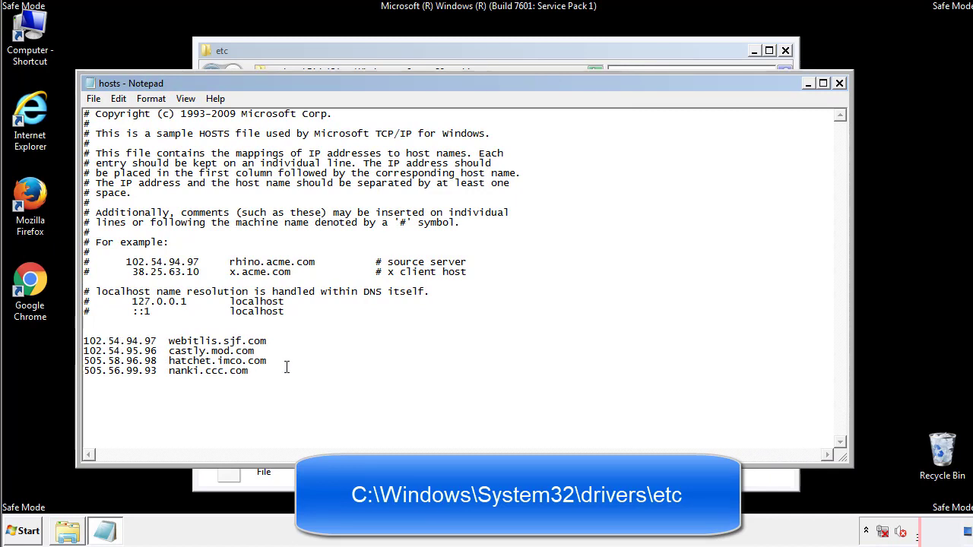
Delete the four added host entries at the bottom and save the hosts file.
{"action": "left_click_drag", "start_coordinate": [272, 372], "coordinate": [84, 339]}
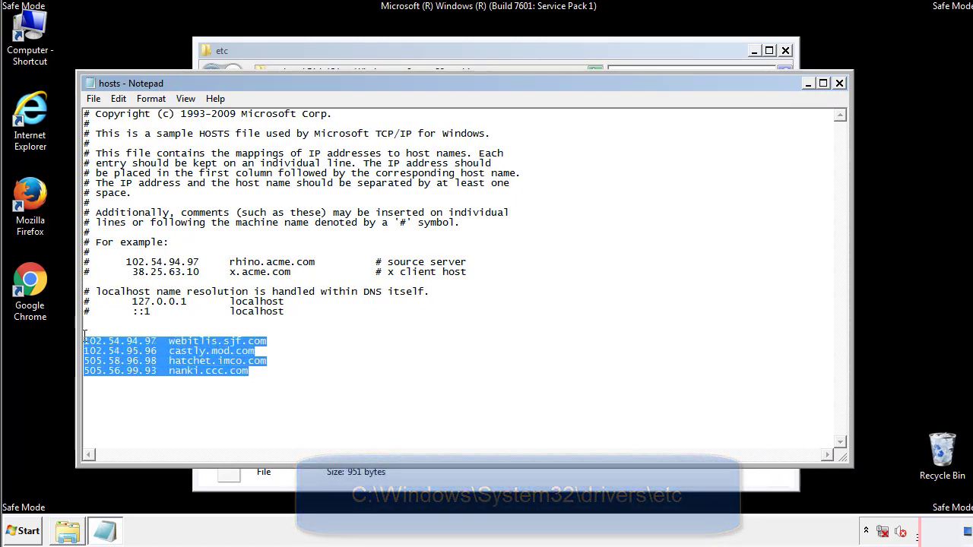
{"action": "key", "text": "Delete"}
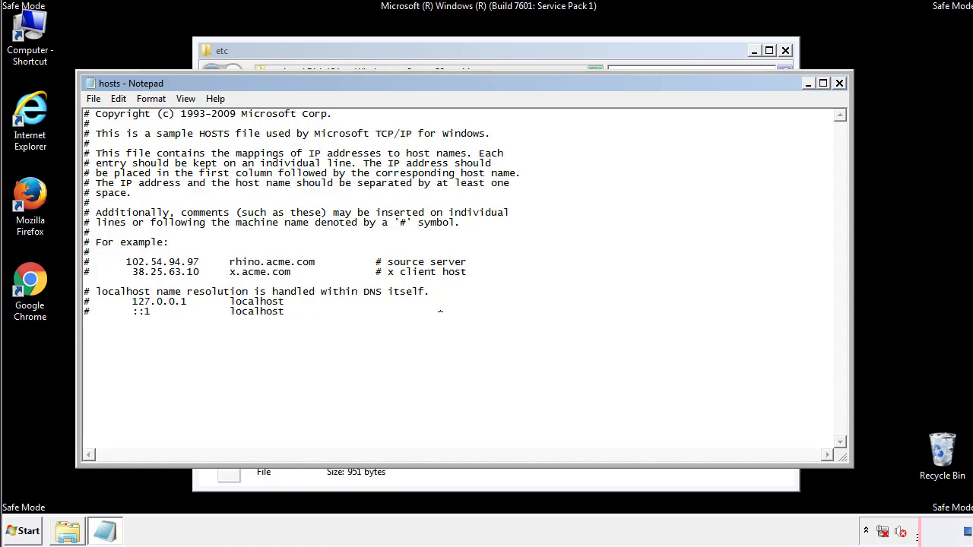
{"action": "left_click", "coordinate": [839, 84]}
{"action": "left_click", "coordinate": [429, 278]}
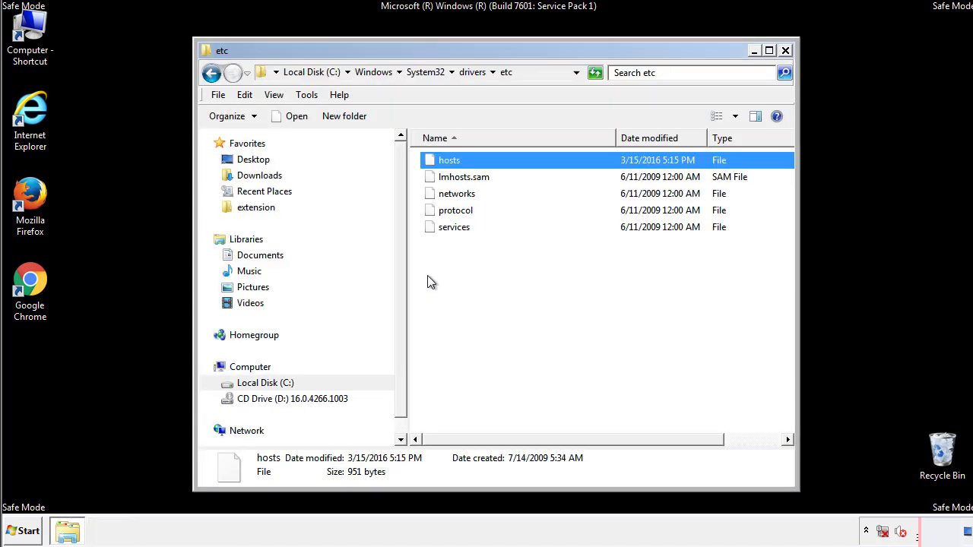
Open the Startup folder from All Programs in its own window.
{"action": "left_click", "coordinate": [785, 51]}
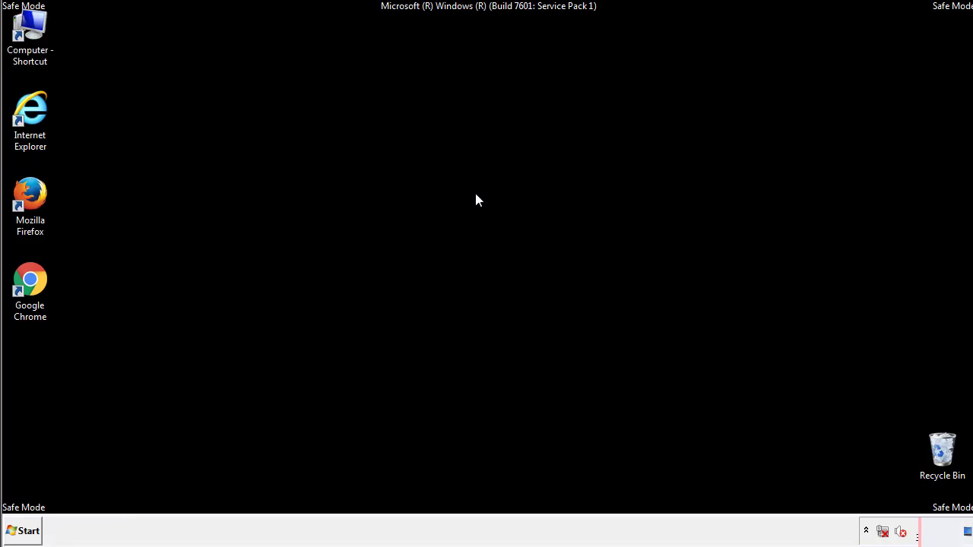
{"action": "left_click", "coordinate": [23, 532]}
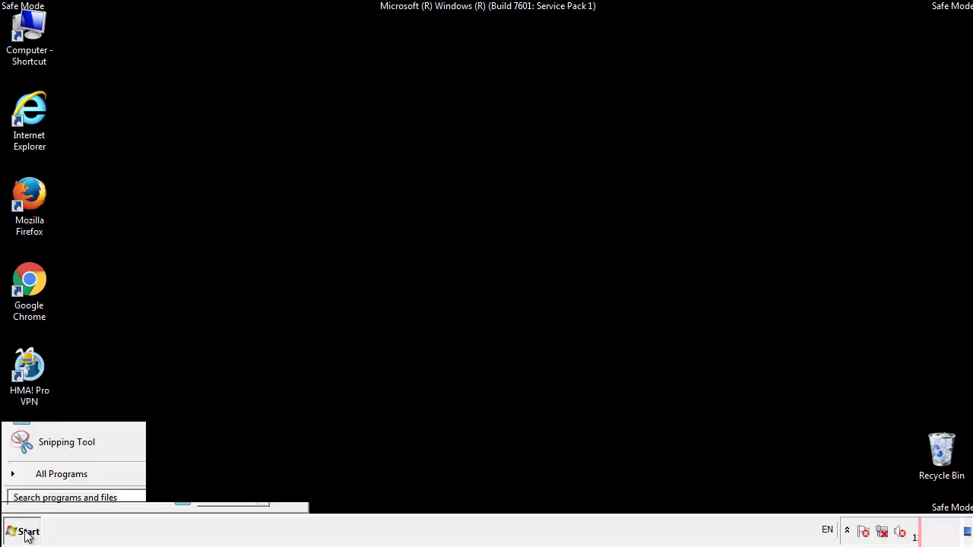
{"action": "left_click", "coordinate": [43, 480]}
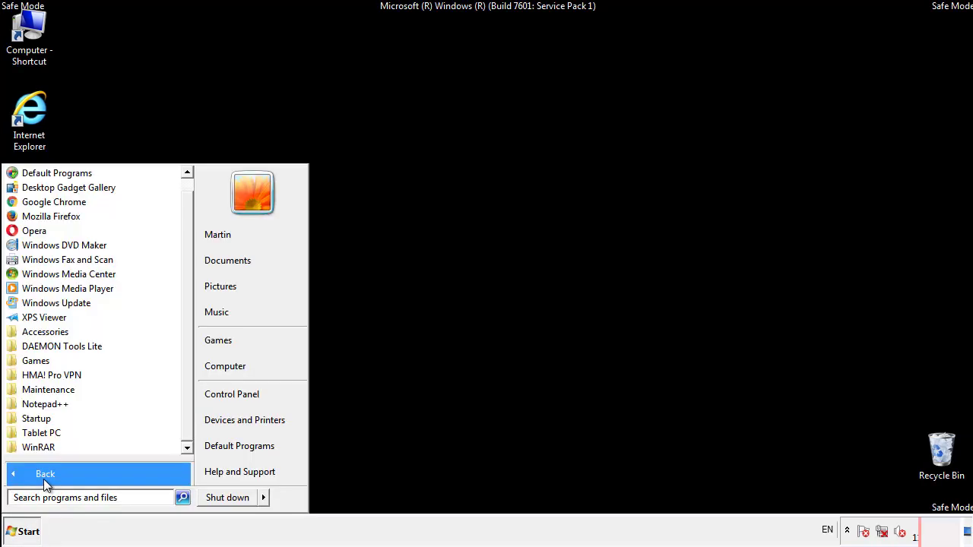
{"action": "right_click", "coordinate": [43, 418]}
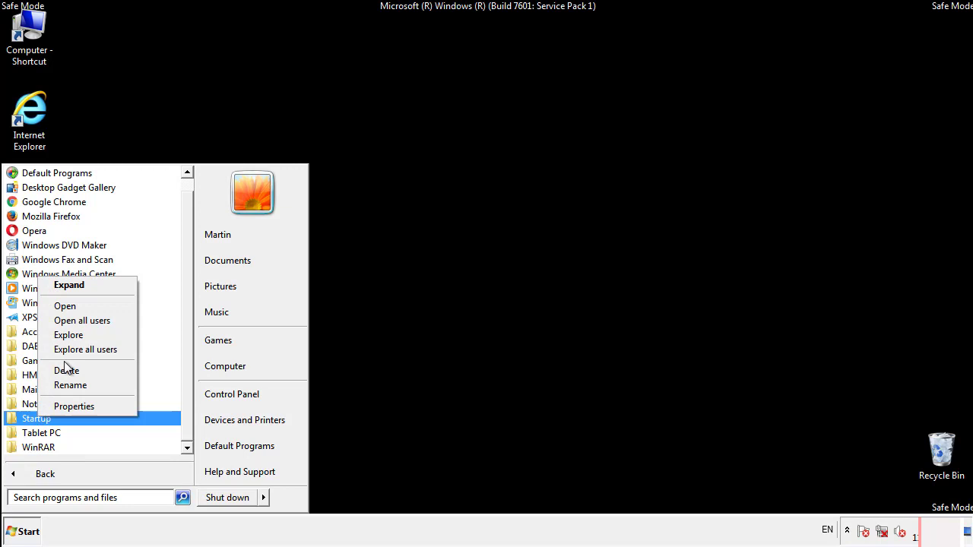
{"action": "left_click", "coordinate": [73, 305]}
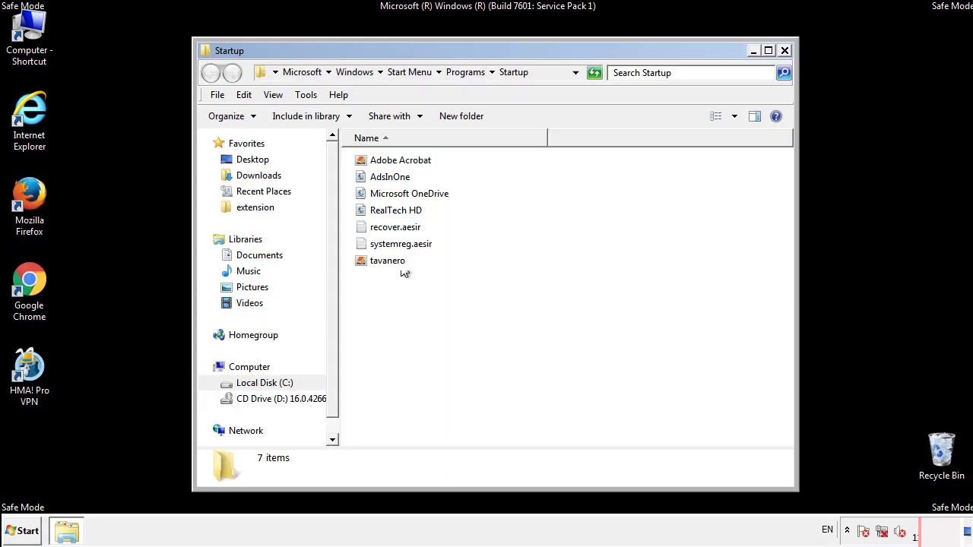
Recycle AdsInOne, recover.aesir, systemreg.aesir and tavanero, then search Start for regedit.
{"action": "left_click", "coordinate": [395, 178]}
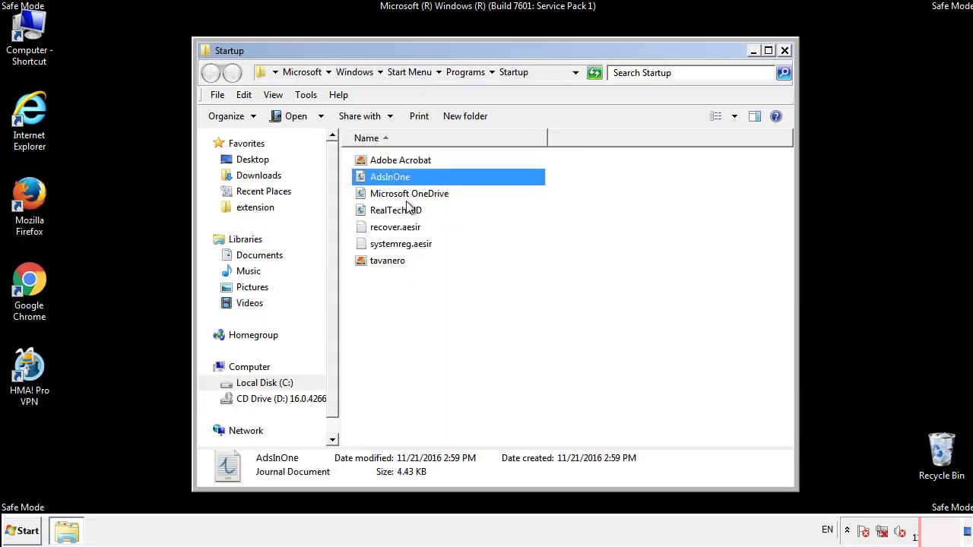
{"action": "left_click", "coordinate": [397, 228], "text": "ctrl"}
{"action": "left_click", "coordinate": [403, 244], "text": "ctrl"}
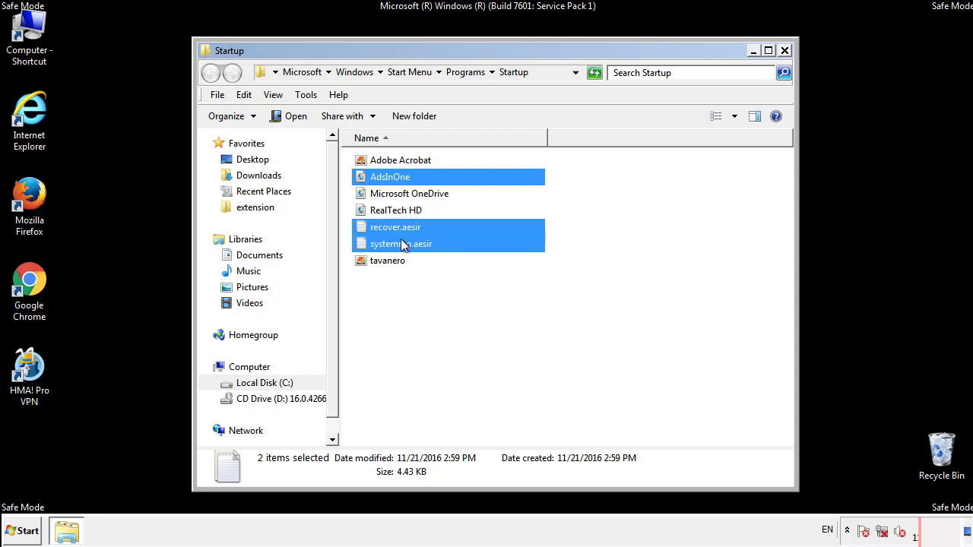
{"action": "left_click", "coordinate": [389, 261], "text": "ctrl"}
{"action": "right_click", "coordinate": [384, 262]}
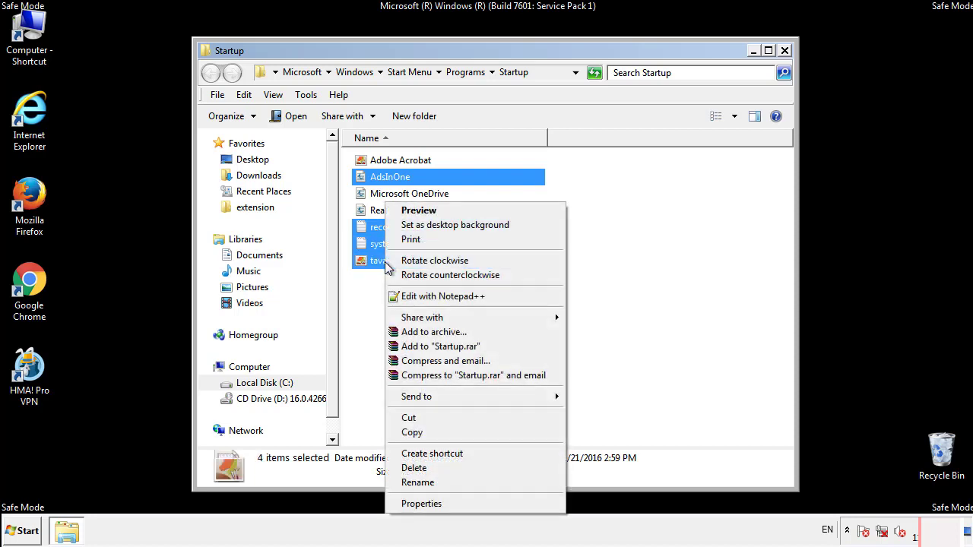
{"action": "left_click", "coordinate": [414, 467]}
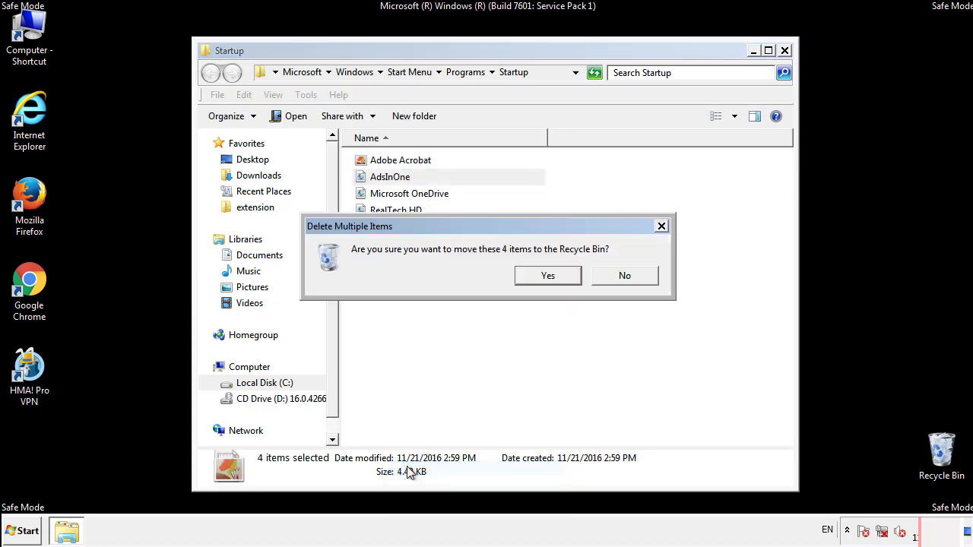
{"action": "left_click", "coordinate": [540, 276]}
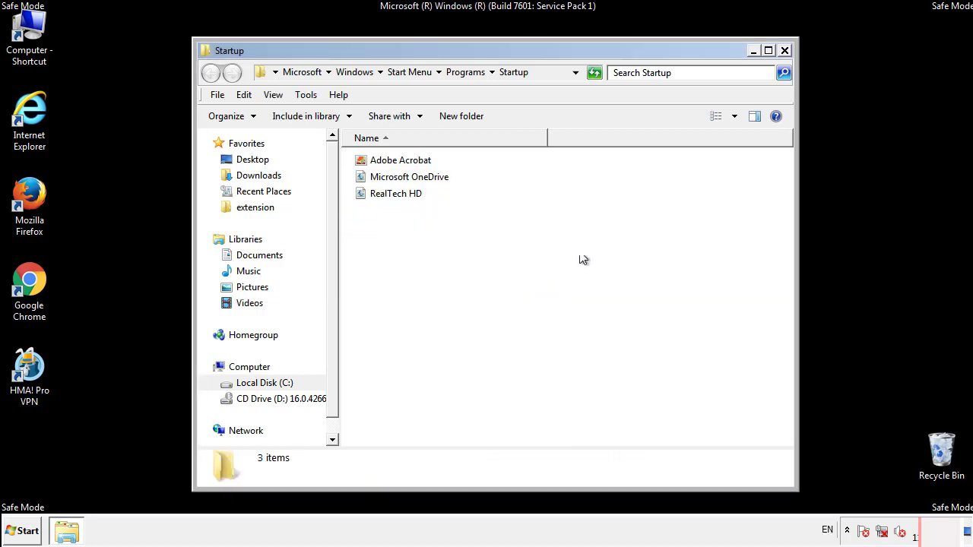
{"action": "left_click", "coordinate": [786, 59]}
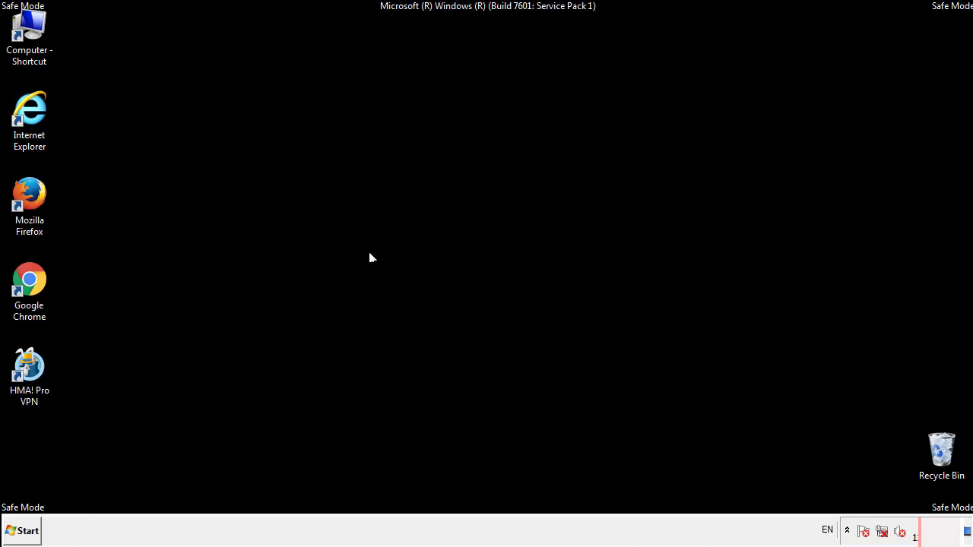
{"action": "left_click", "coordinate": [22, 532]}
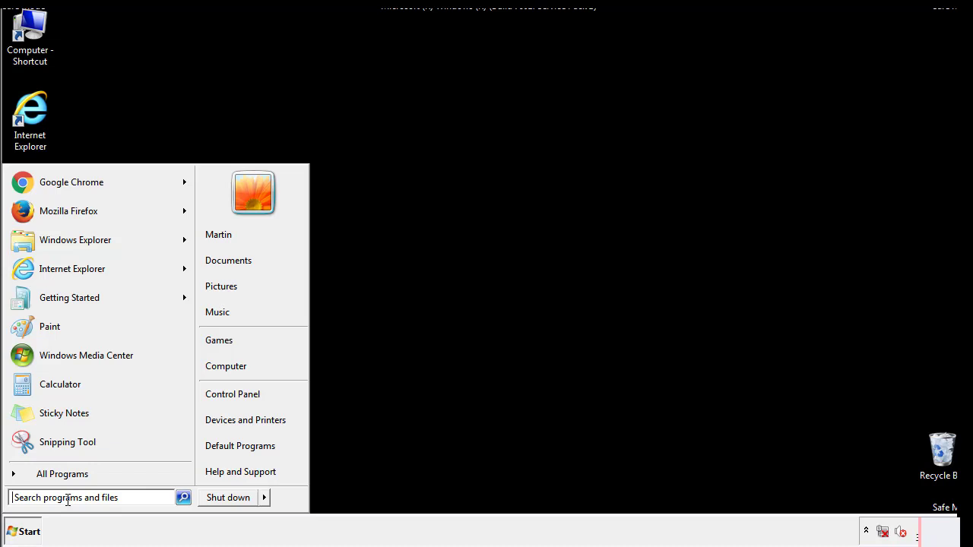
{"action": "type", "text": "reged"}
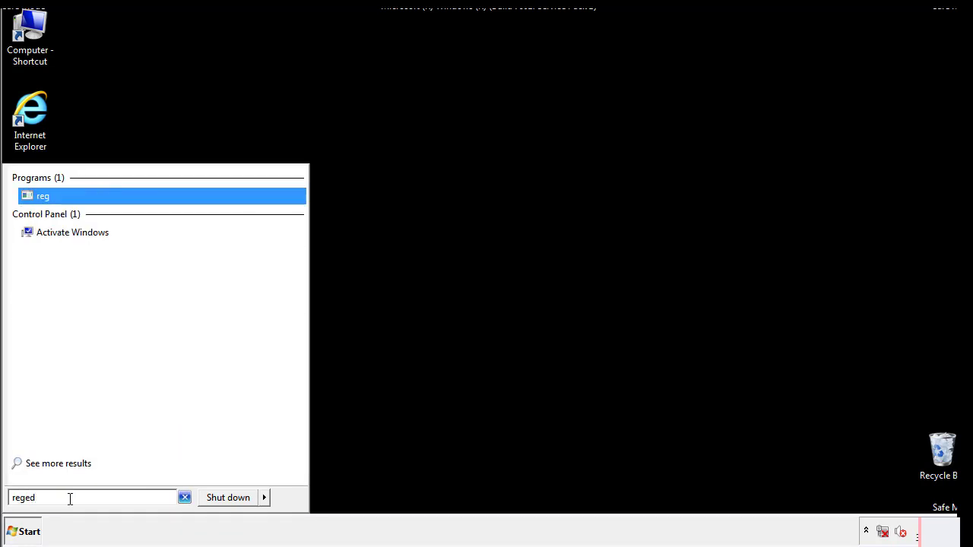
{"action": "type", "text": "it"}
Launch Registry Editor and open HKLM\SOFTWARE\Microsoft\Windows\CurrentVersion\Run.
{"action": "key", "text": "Return"}
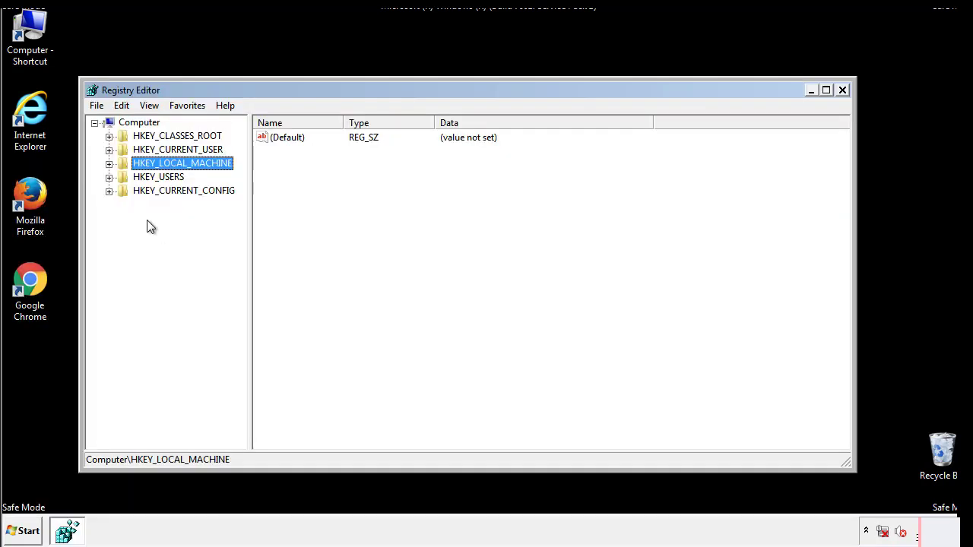
{"action": "left_click", "coordinate": [109, 164]}
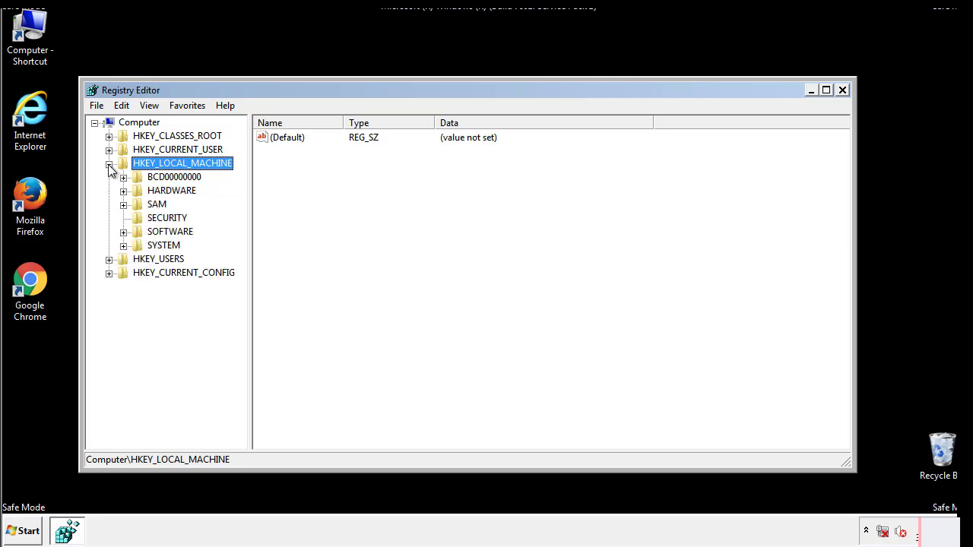
{"action": "left_click", "coordinate": [123, 232]}
{"action": "scroll", "coordinate": [239, 231], "scroll_direction": "down", "scroll_amount": 1}
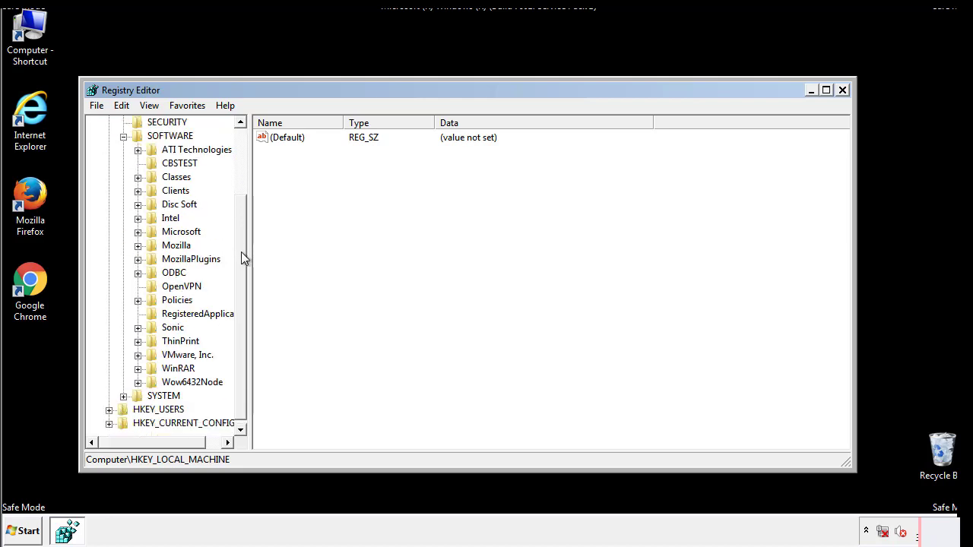
{"action": "left_click", "coordinate": [137, 232]}
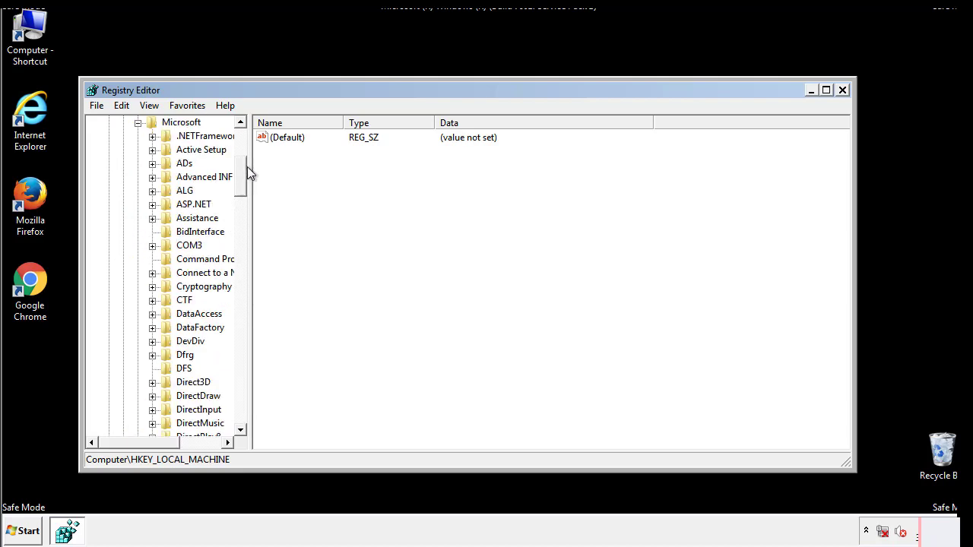
{"action": "left_click_drag", "start_coordinate": [240, 186], "coordinate": [241, 389]}
{"action": "left_click", "coordinate": [152, 231]}
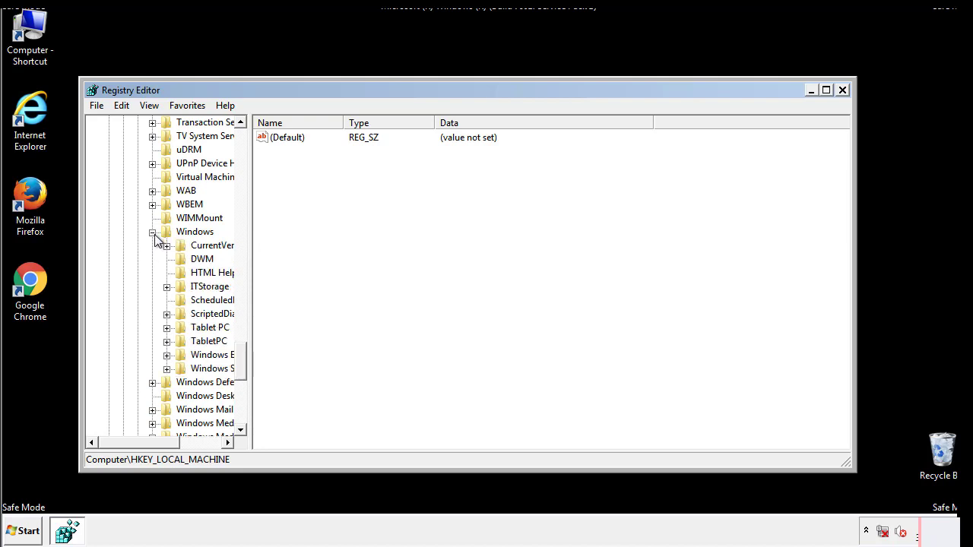
{"action": "left_click_drag", "start_coordinate": [134, 441], "coordinate": [157, 446]}
{"action": "left_click", "coordinate": [124, 246]}
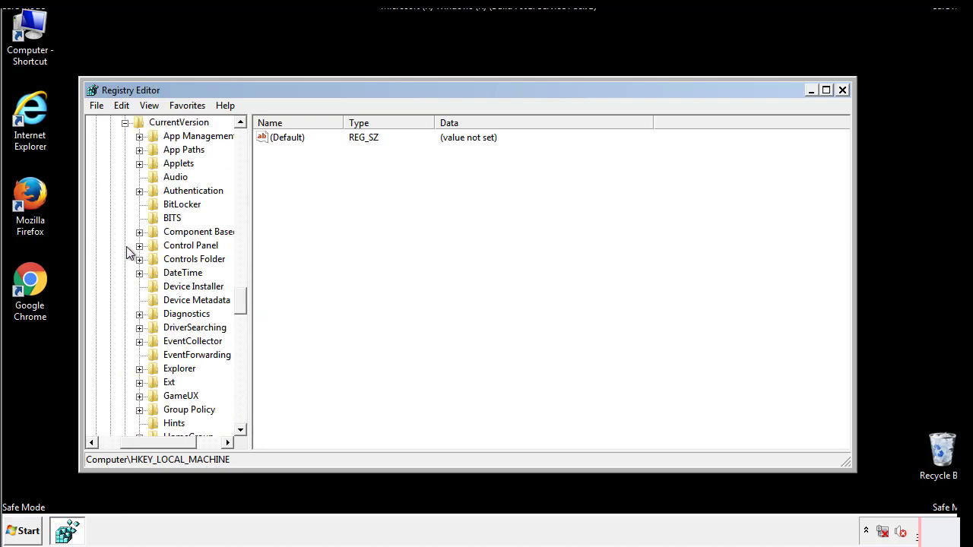
{"action": "left_click_drag", "start_coordinate": [247, 300], "coordinate": [242, 353]}
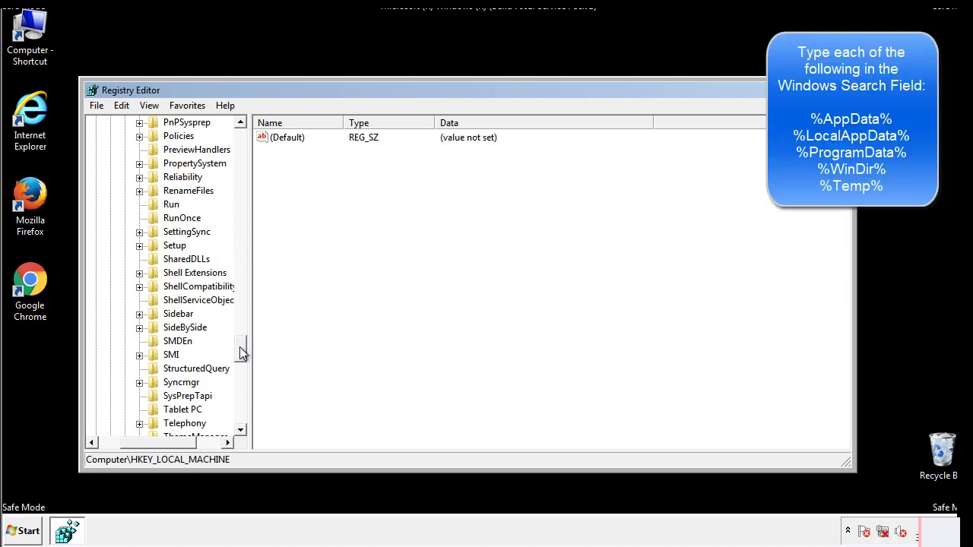
{"action": "left_click", "coordinate": [169, 204]}
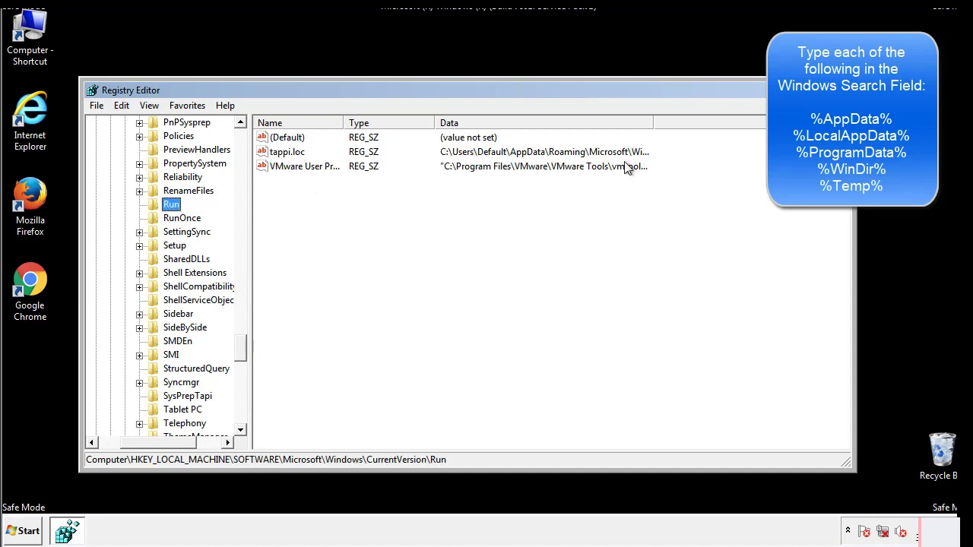
Delete the tappi.loc startup value from the Run key.
{"action": "left_click", "coordinate": [287, 156]}
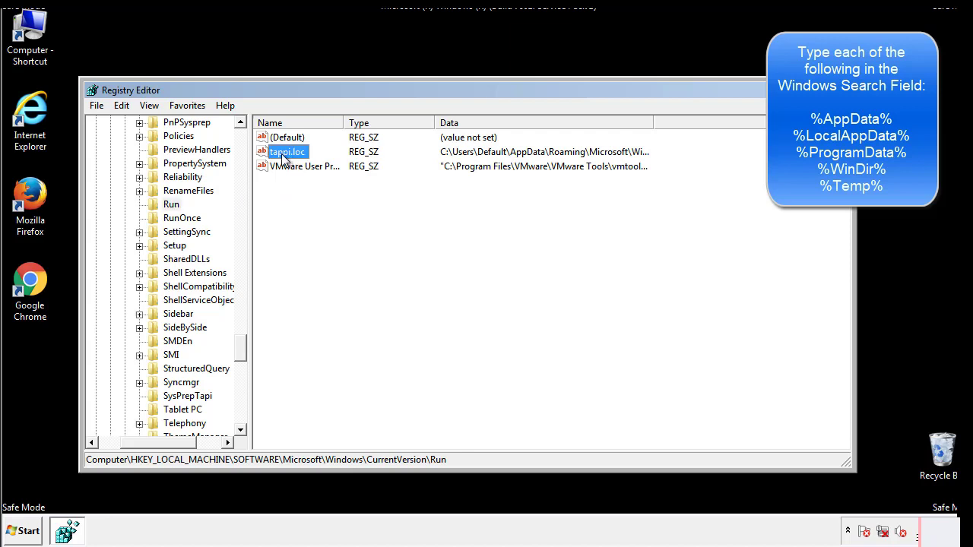
{"action": "right_click", "coordinate": [283, 155]}
{"action": "left_click", "coordinate": [304, 198]}
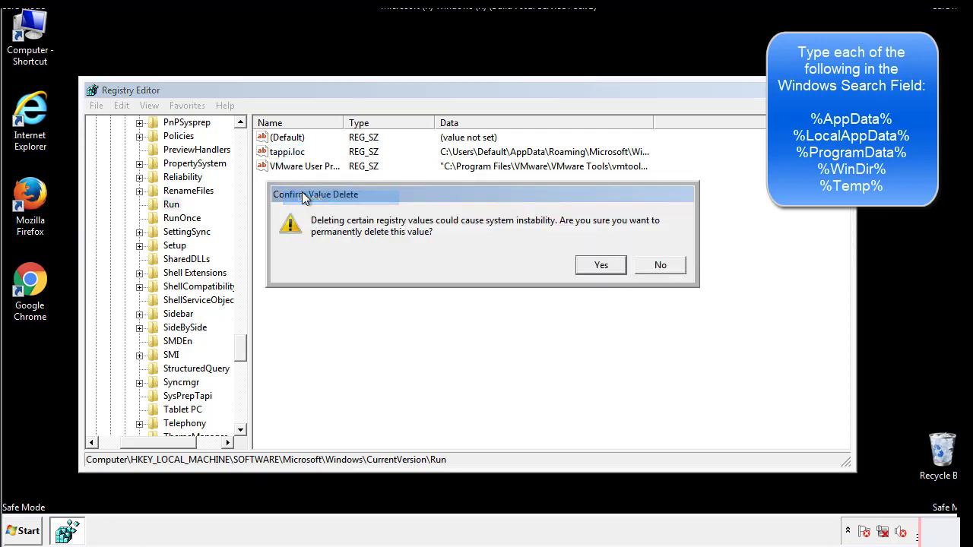
{"action": "left_click", "coordinate": [592, 266]}
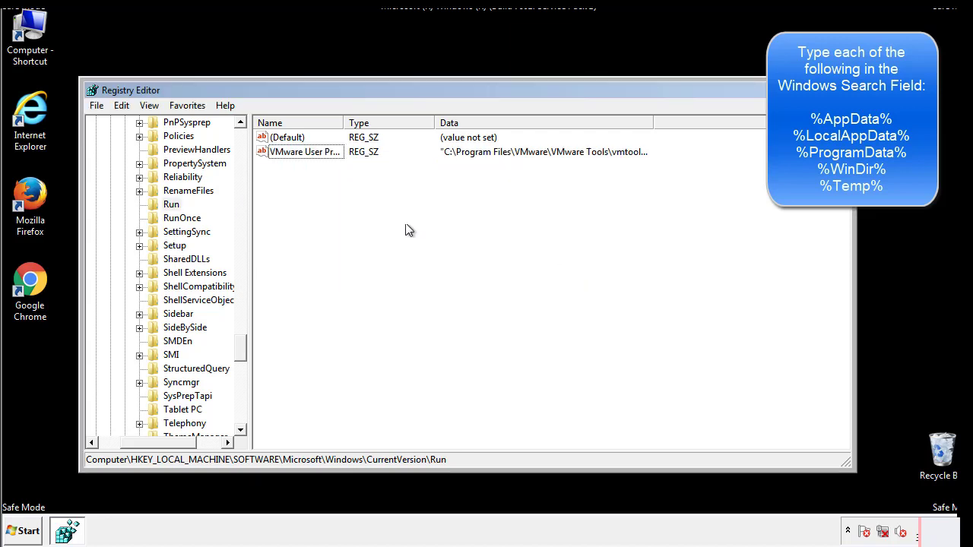
Collapse HKLM and open HKCU\Software\Microsoft\Windows\CurrentVersion\Run.
{"action": "left_click_drag", "start_coordinate": [241, 346], "coordinate": [241, 412]}
{"action": "left_click_drag", "start_coordinate": [165, 444], "coordinate": [120, 454]}
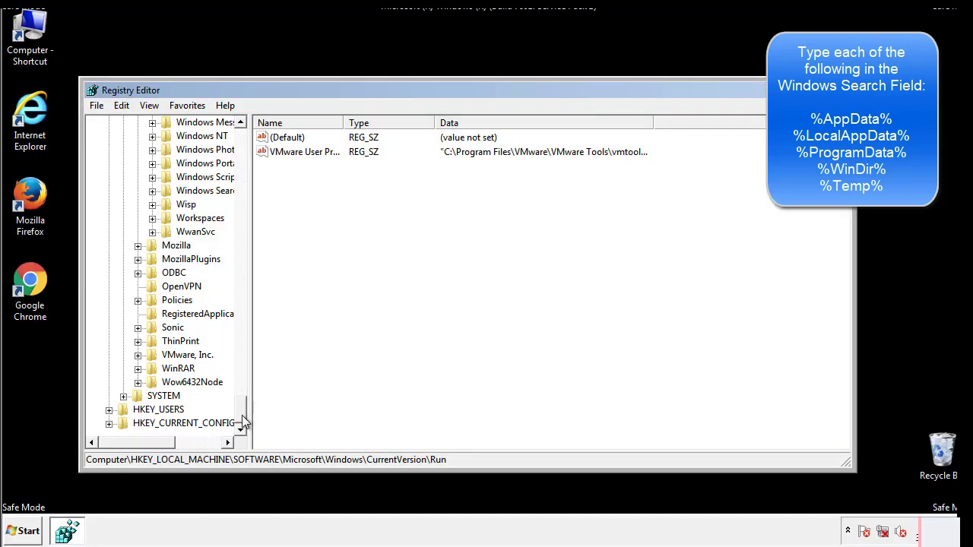
{"action": "left_click_drag", "start_coordinate": [242, 419], "coordinate": [247, 144]}
{"action": "left_click", "coordinate": [108, 163]}
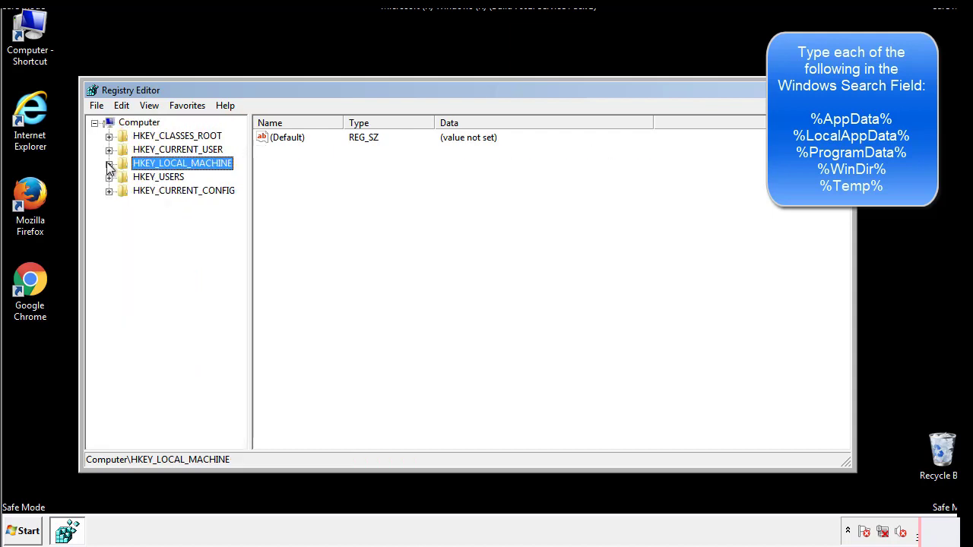
{"action": "left_click", "coordinate": [109, 149]}
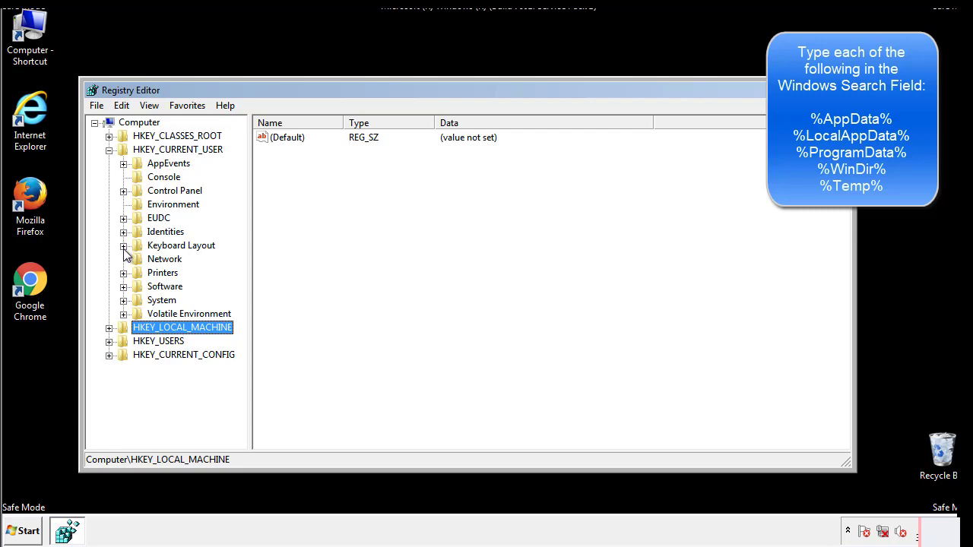
{"action": "left_click", "coordinate": [123, 287]}
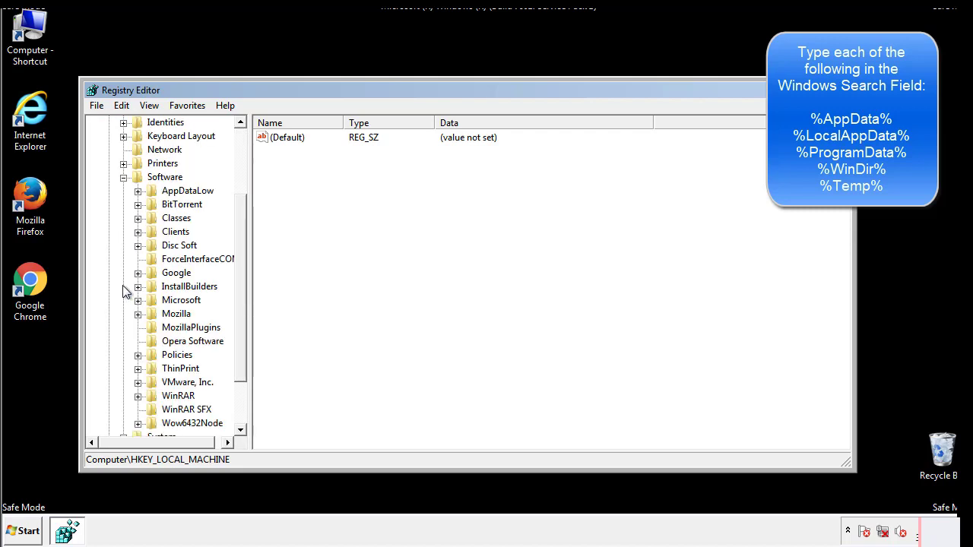
{"action": "left_click_drag", "start_coordinate": [238, 276], "coordinate": [238, 290]}
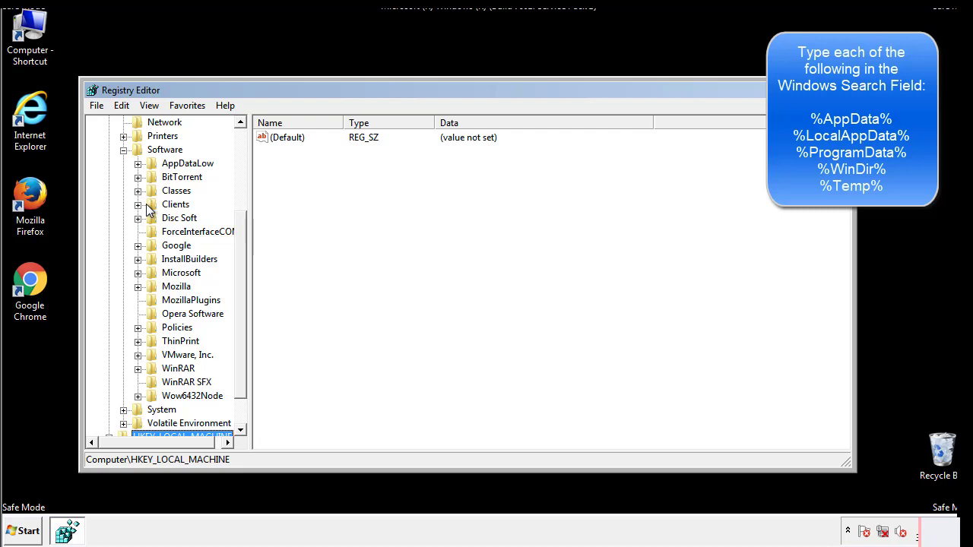
{"action": "left_click", "coordinate": [138, 273]}
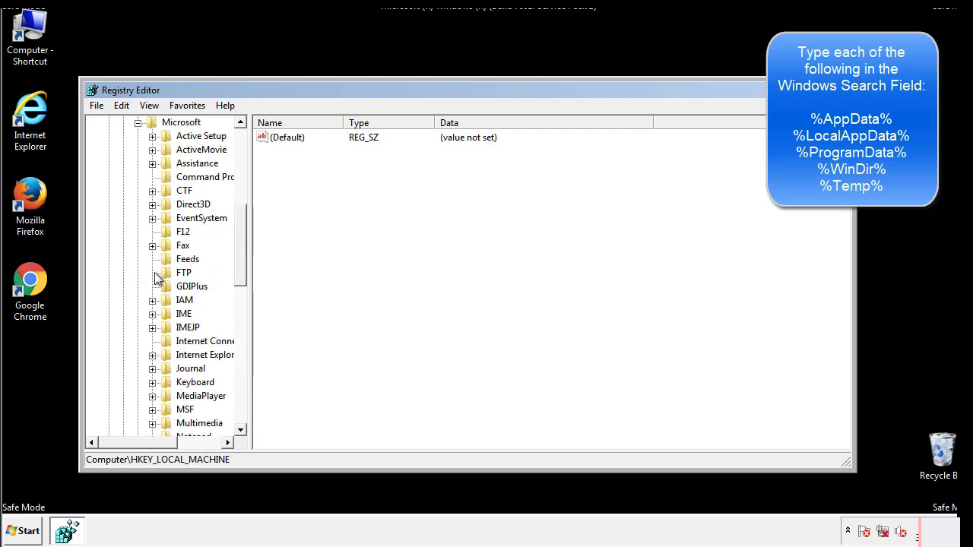
{"action": "left_click_drag", "start_coordinate": [240, 228], "coordinate": [240, 317]}
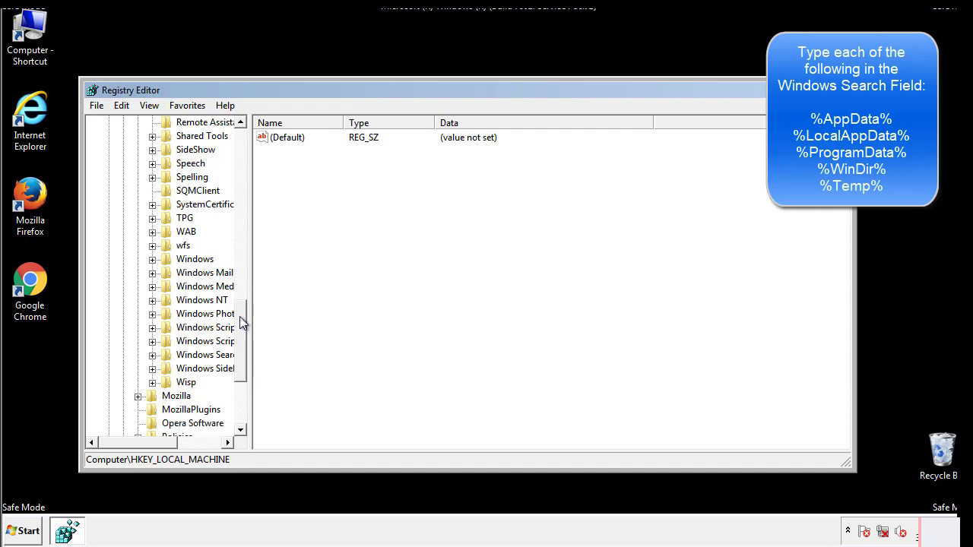
{"action": "left_click", "coordinate": [152, 259]}
{"action": "left_click", "coordinate": [167, 273]}
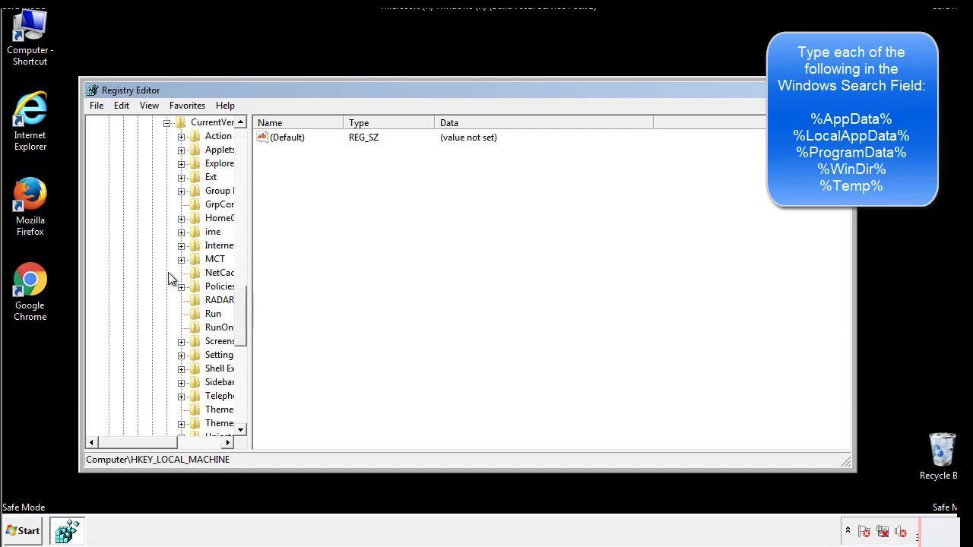
{"action": "left_click_drag", "start_coordinate": [146, 446], "coordinate": [171, 442]}
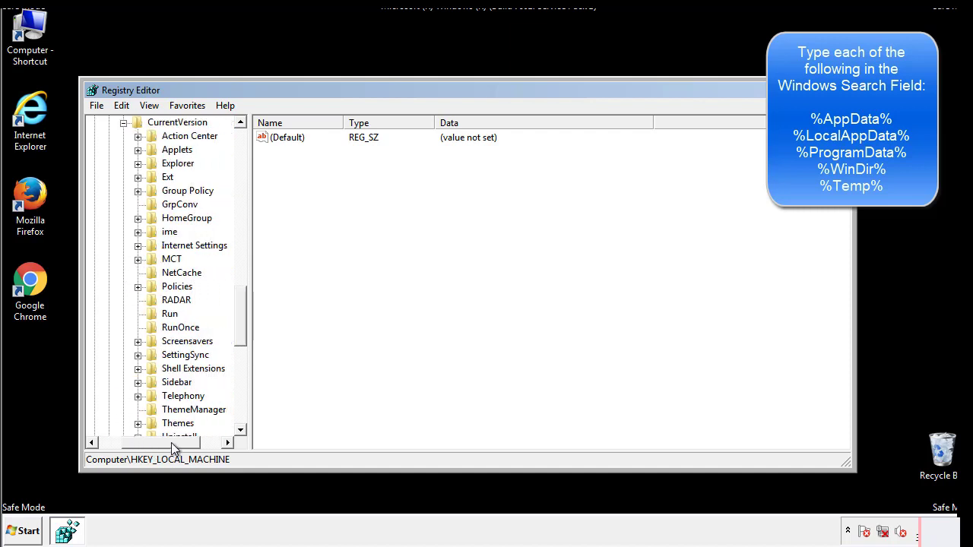
{"action": "left_click", "coordinate": [169, 314]}
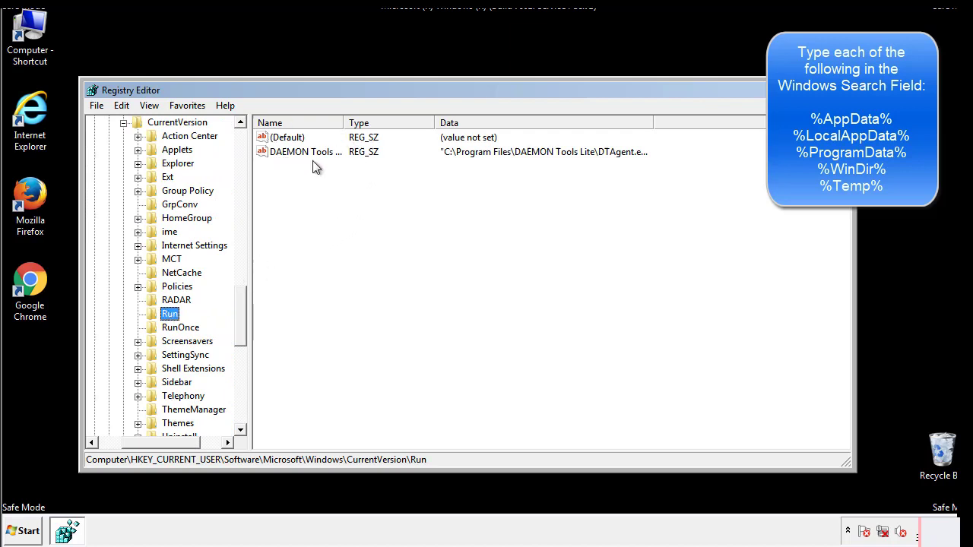
Confirm the Run key holds only DAEMON Tools Lite, then collapse the Windows key.
{"action": "left_click", "coordinate": [414, 174]}
{"action": "left_click_drag", "start_coordinate": [161, 440], "coordinate": [138, 442]}
{"action": "left_click_drag", "start_coordinate": [247, 329], "coordinate": [240, 316]}
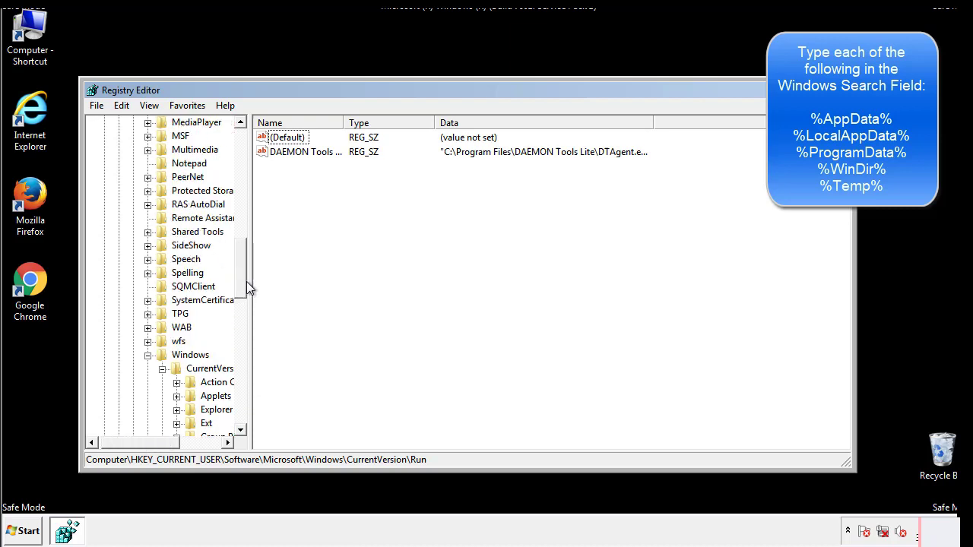
{"action": "left_click", "coordinate": [148, 356]}
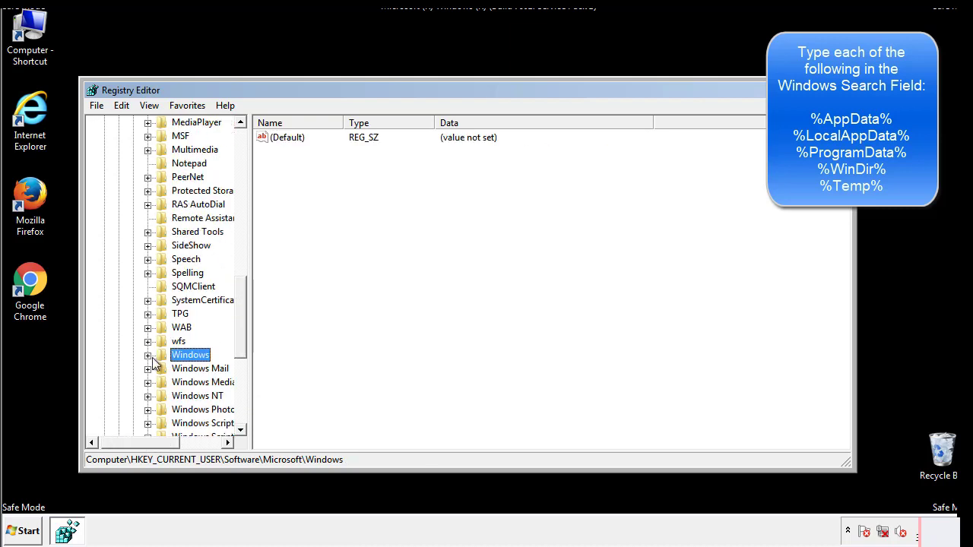
{"action": "left_click_drag", "start_coordinate": [244, 338], "coordinate": [244, 188]}
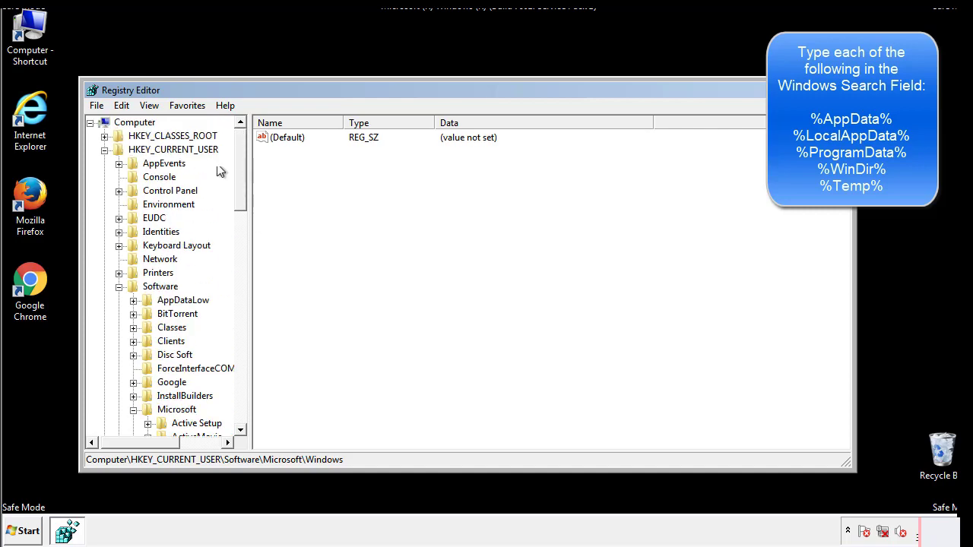
Search the registry for '%temp%' to reach the VolumeCaches Temporary Files key.
{"action": "left_click", "coordinate": [126, 107]}
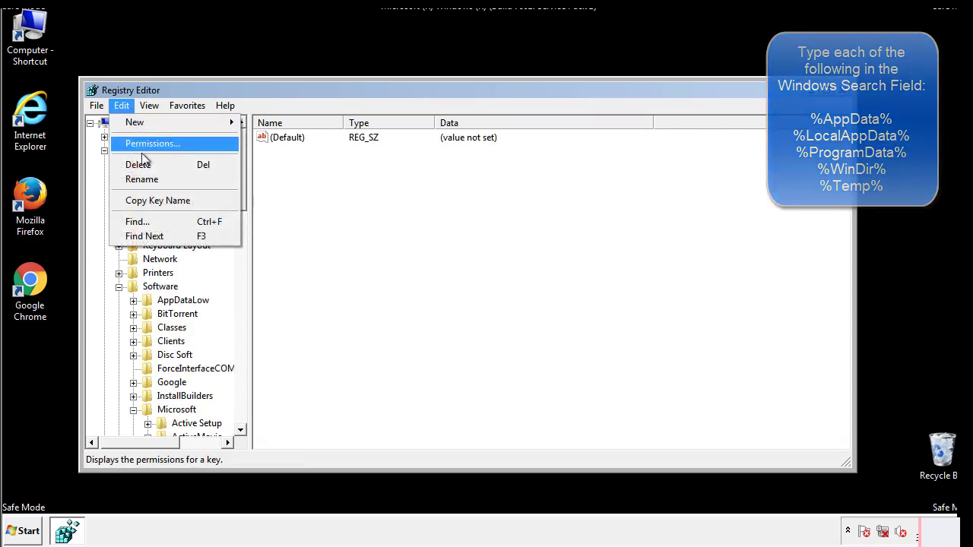
{"action": "left_click", "coordinate": [148, 220]}
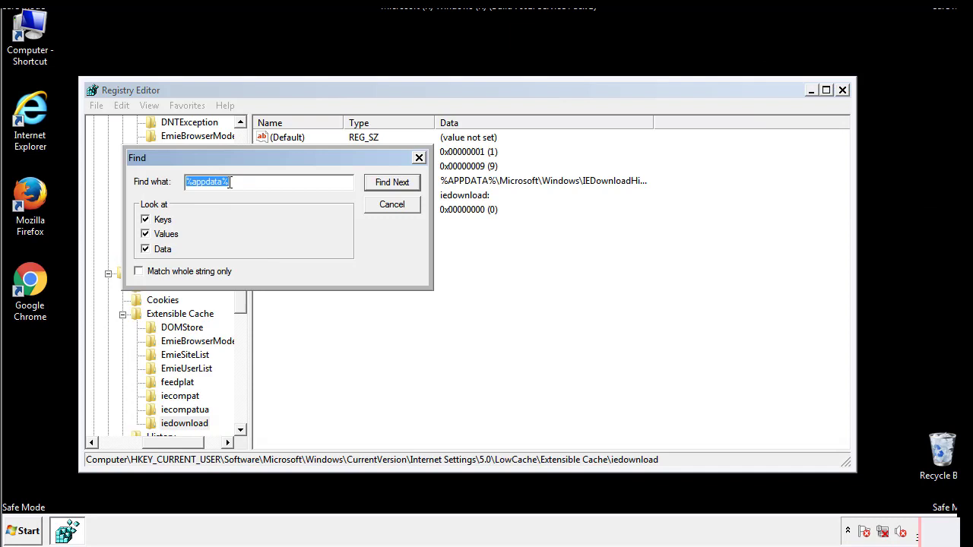
{"action": "type", "text": "%temp%"}
{"action": "key", "text": "Return"}
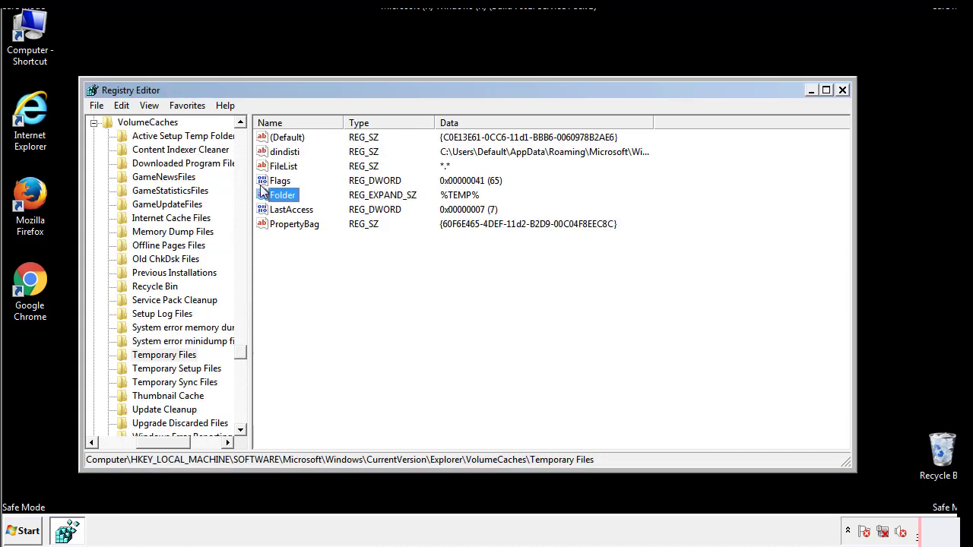
Delete all non-default values in Temporary Files, including dindisti.
{"action": "left_click", "coordinate": [397, 265]}
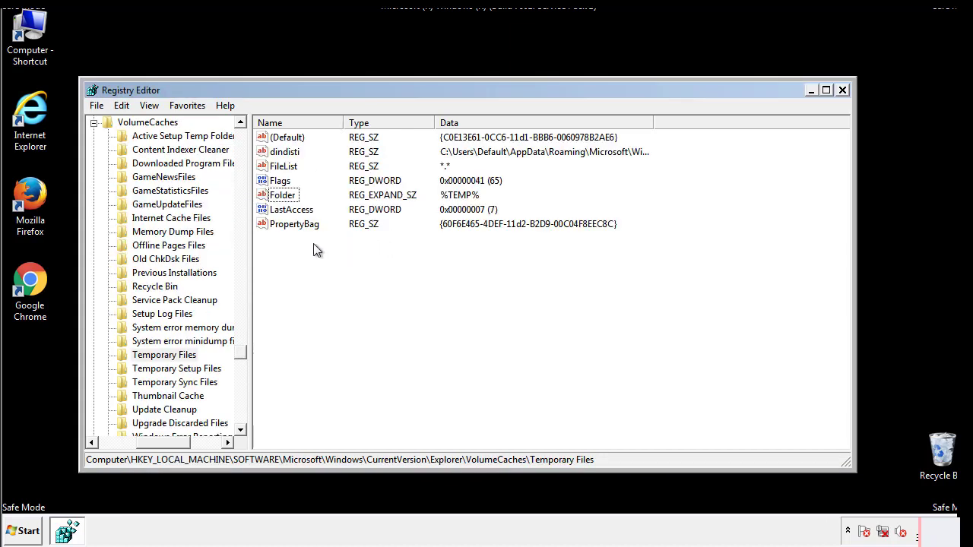
{"action": "left_click_drag", "start_coordinate": [313, 249], "coordinate": [278, 139]}
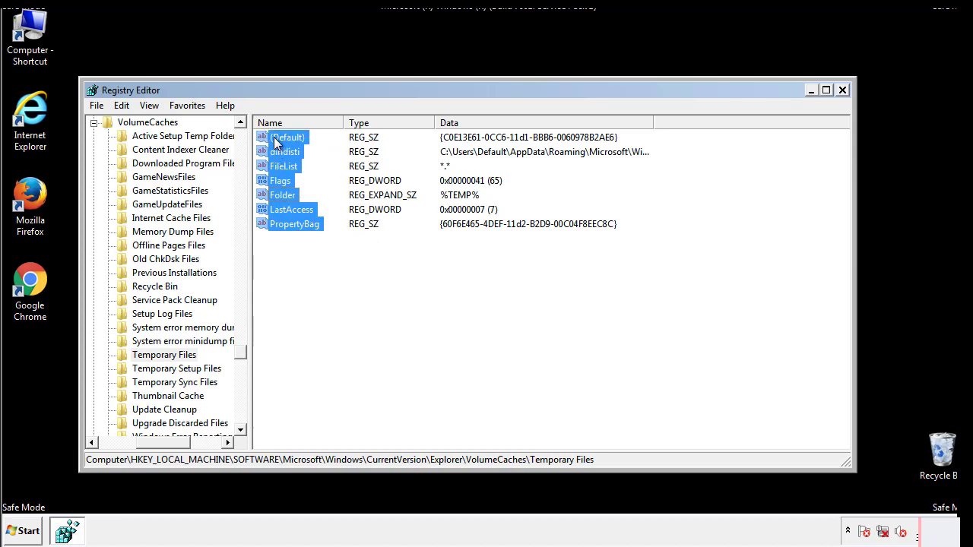
{"action": "right_click", "coordinate": [278, 142]}
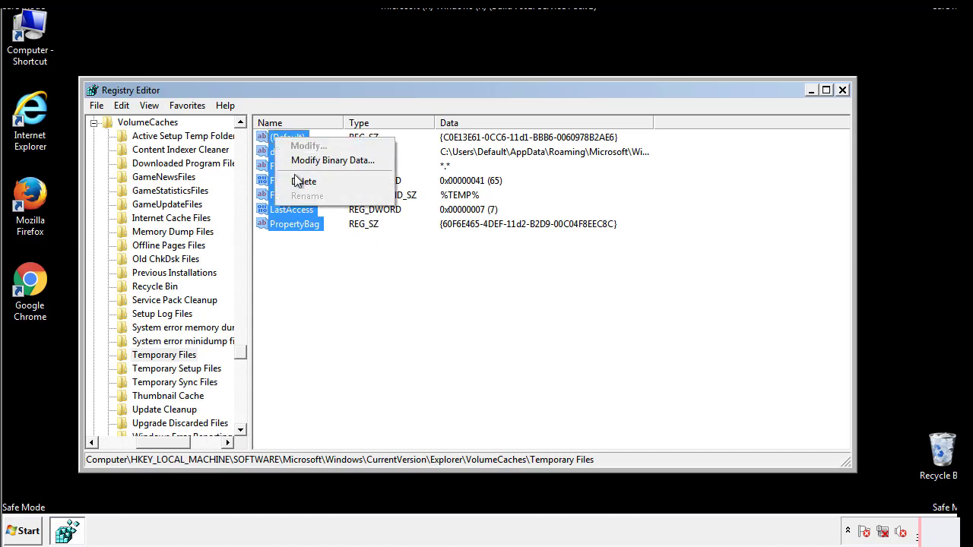
{"action": "left_click", "coordinate": [297, 183]}
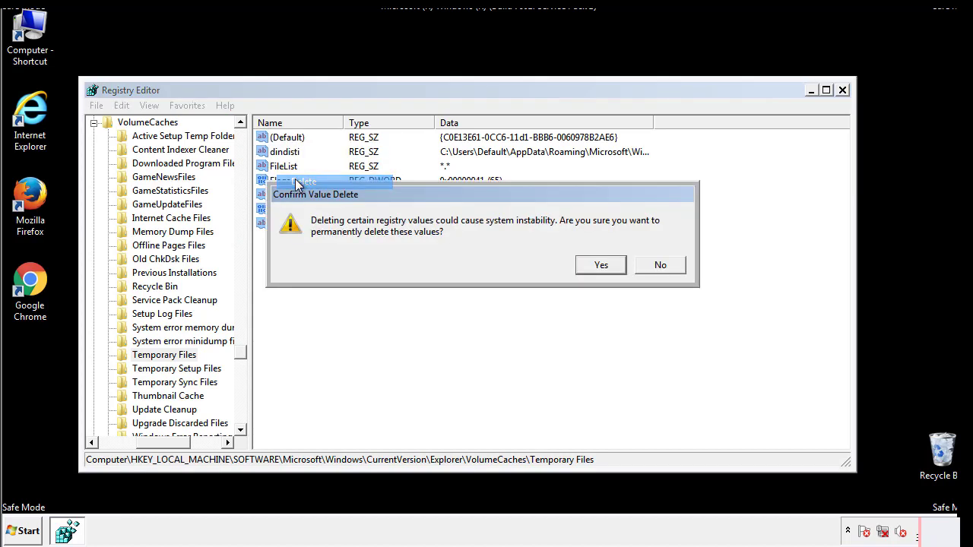
{"action": "left_click", "coordinate": [617, 267]}
{"action": "left_click", "coordinate": [339, 186]}
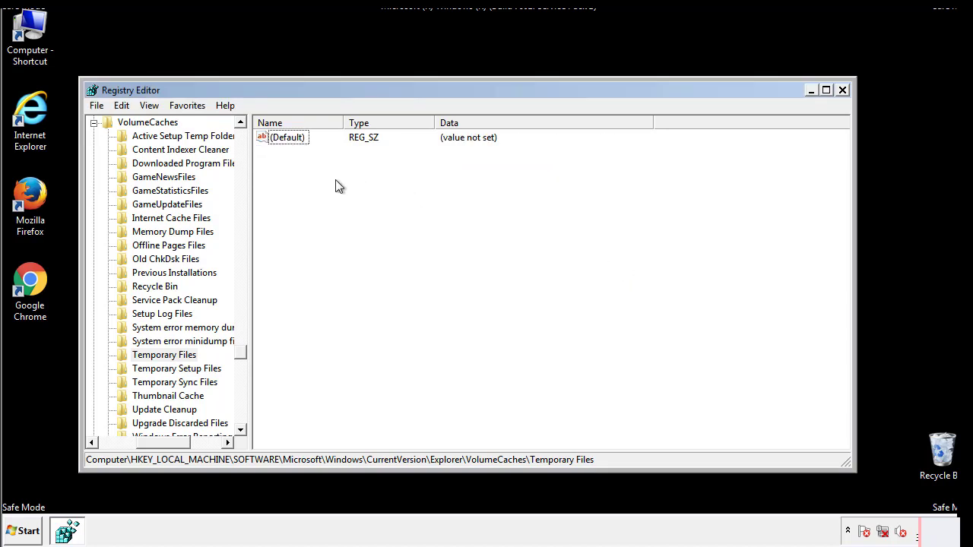
Close Registry Editor, uncheck Safe boot in msconfig, apply it and restart Windows.
{"action": "left_click", "coordinate": [843, 90]}
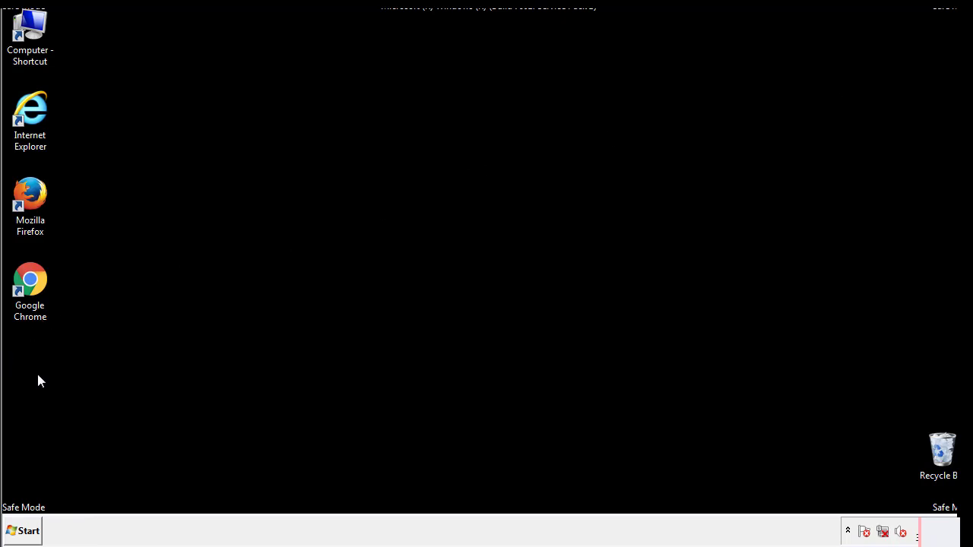
{"action": "left_click", "coordinate": [19, 534]}
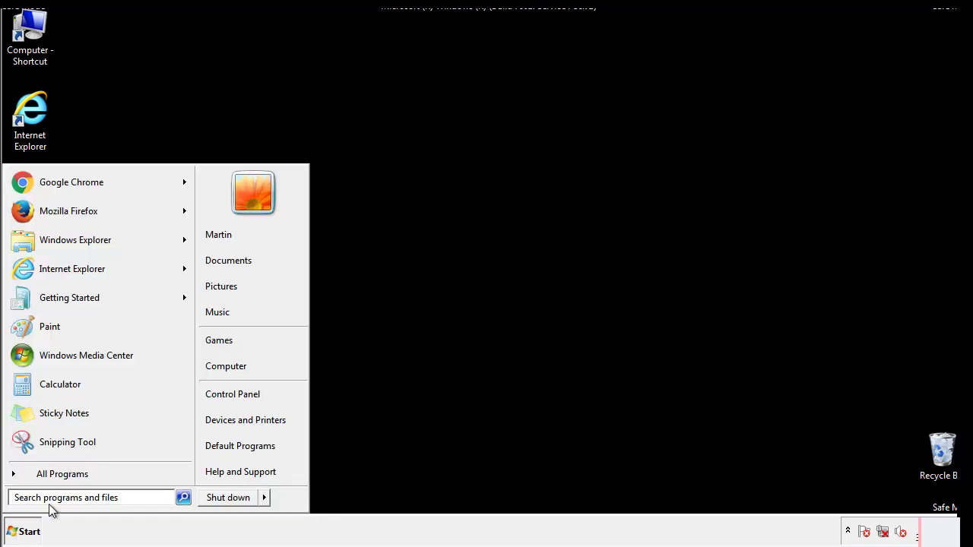
{"action": "type", "text": "mscon"}
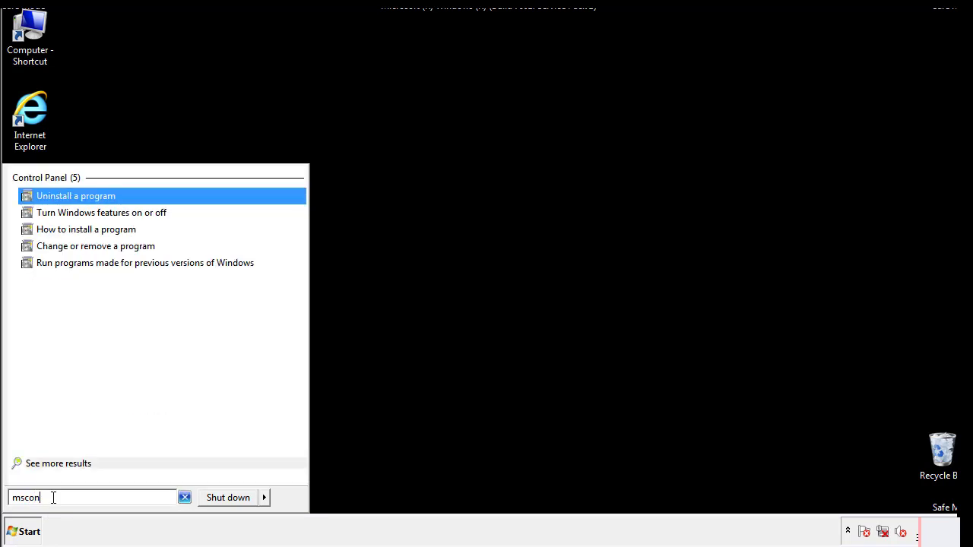
{"action": "type", "text": "fig"}
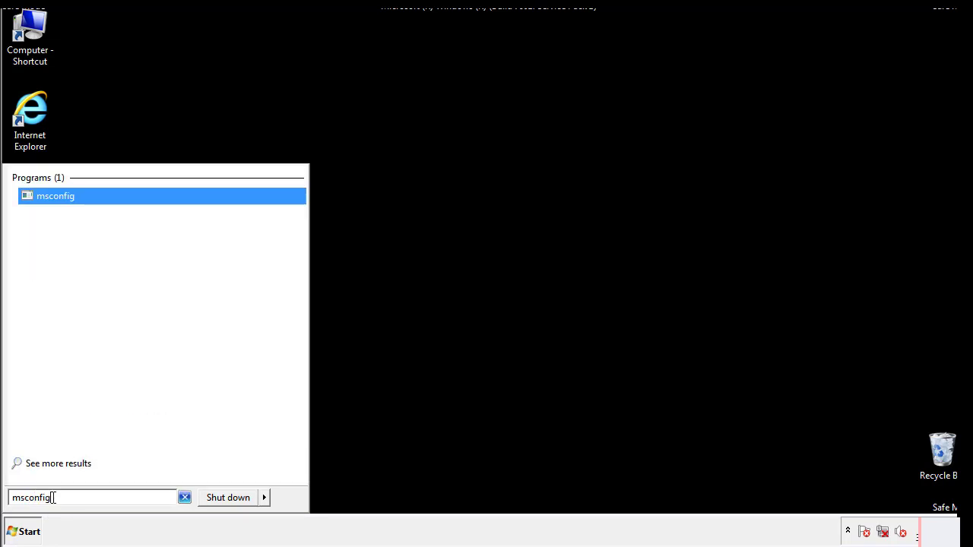
{"action": "key", "text": "Return"}
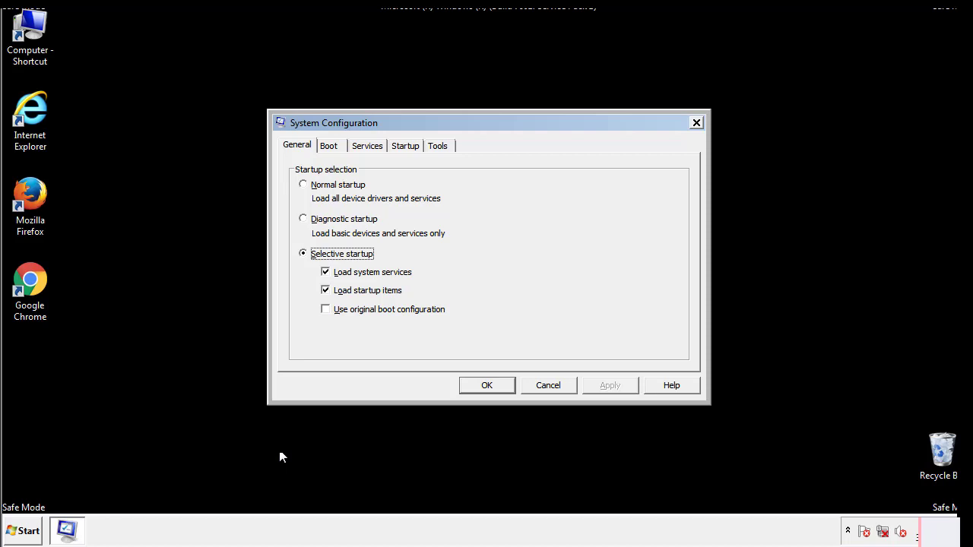
{"action": "left_click", "coordinate": [334, 146]}
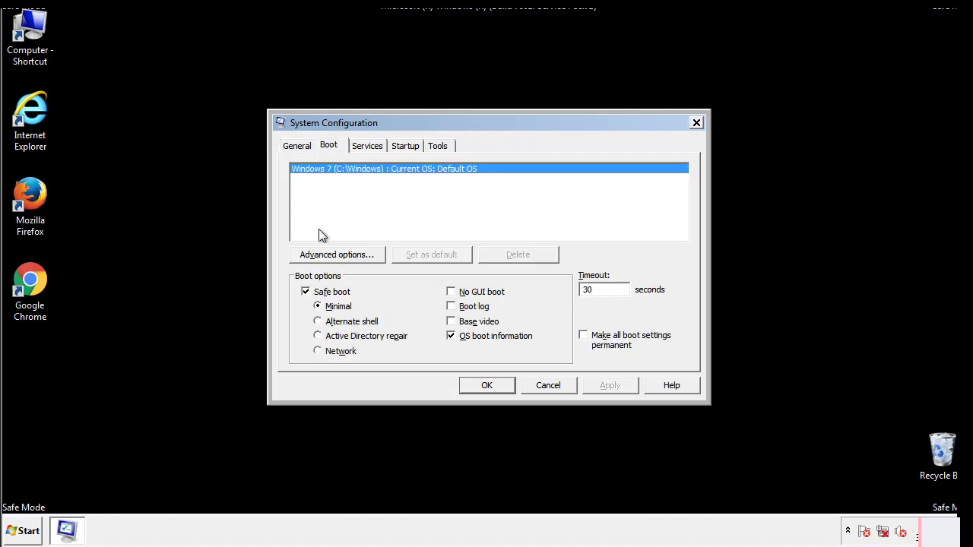
{"action": "left_click", "coordinate": [309, 293]}
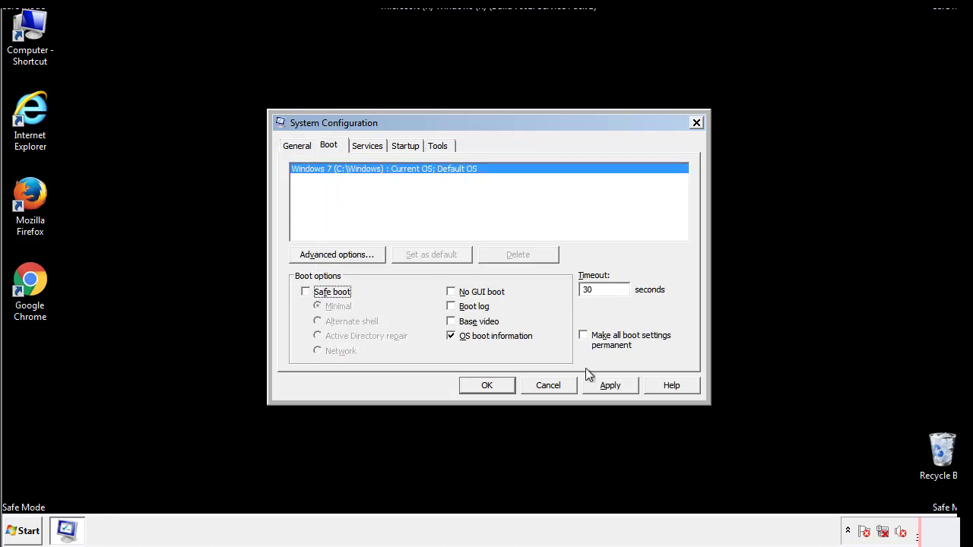
{"action": "left_click", "coordinate": [612, 384]}
{"action": "left_click", "coordinate": [483, 387]}
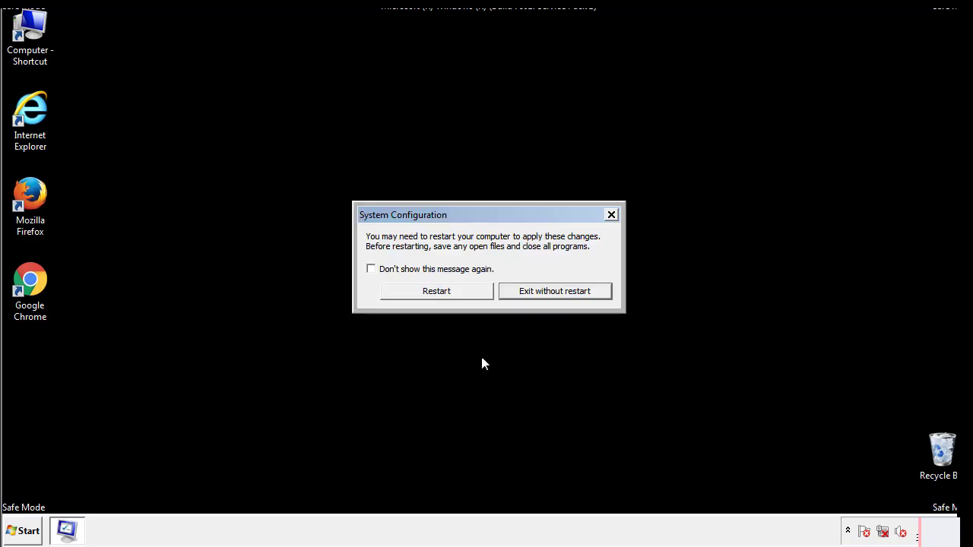
{"action": "left_click", "coordinate": [451, 294]}
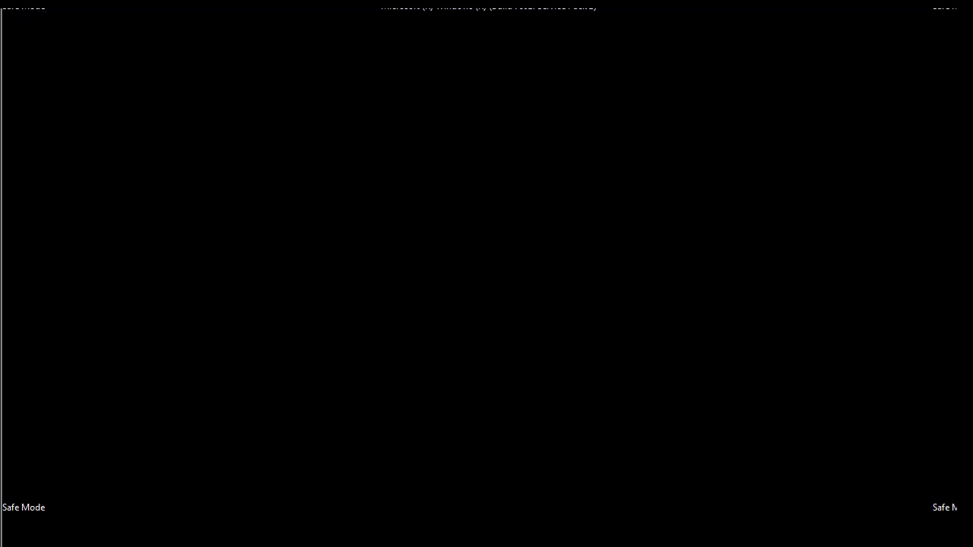